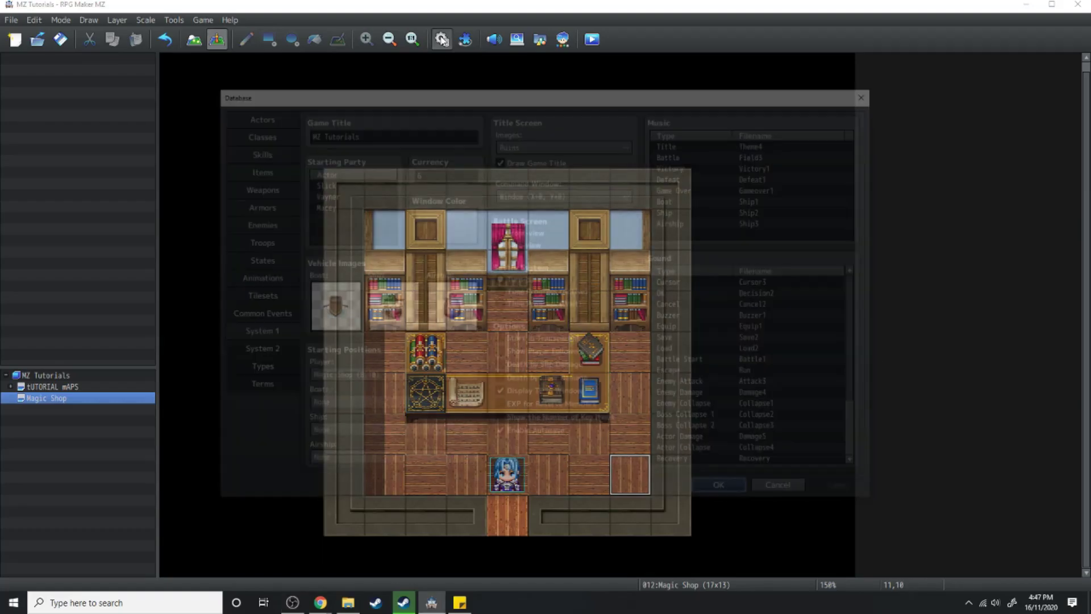
Select empty item slot 0002 and name it Fire Tome.
click(269, 172)
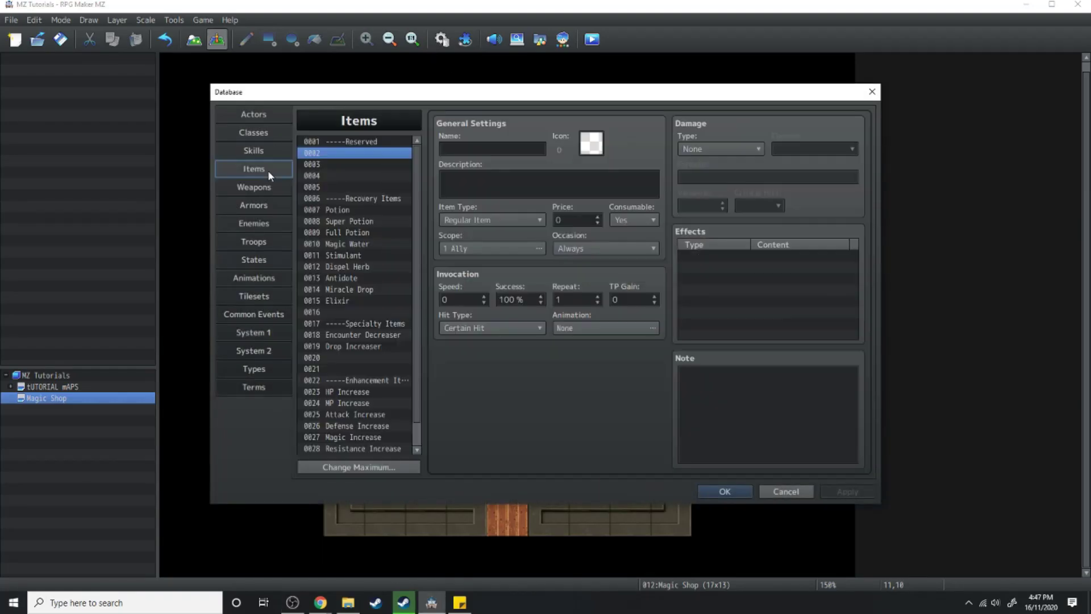
click(378, 143)
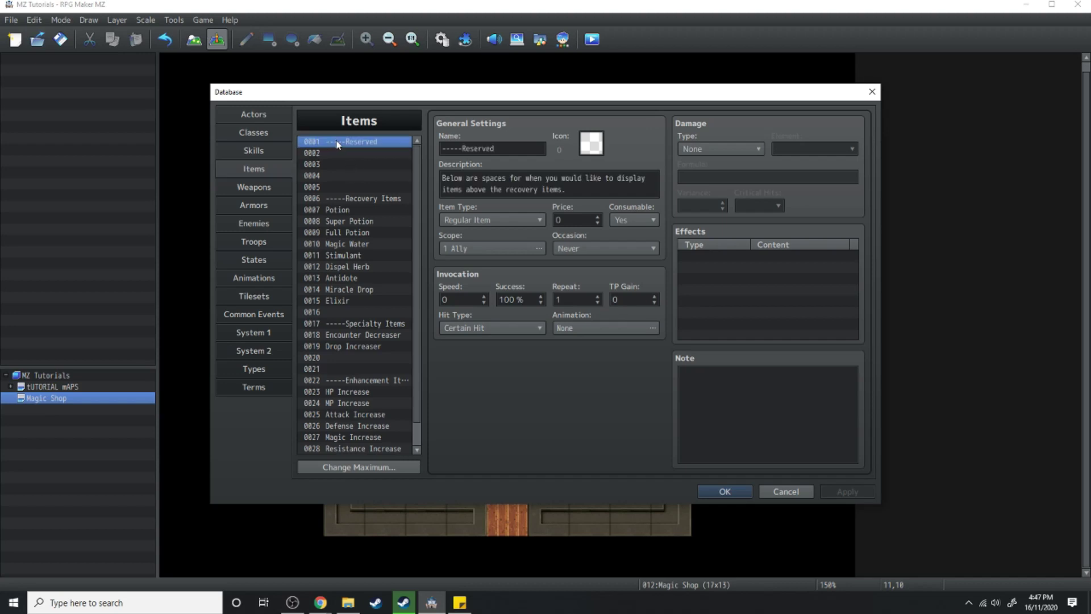
click(369, 152)
click(476, 150)
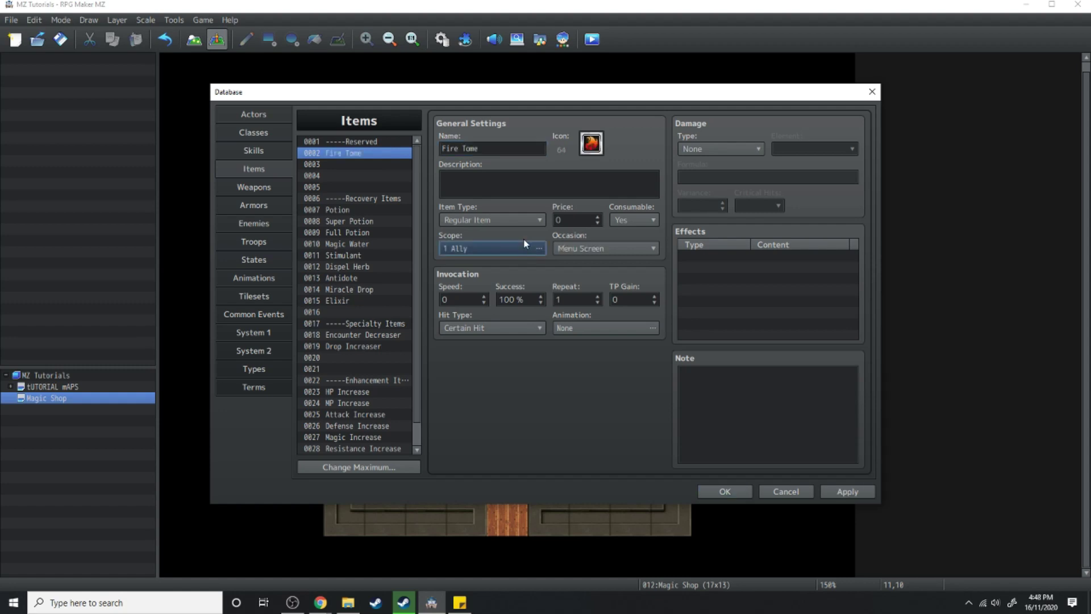
Set the Fire Tome's scope to 1 Ally and occasion to Menu Screen, edit its price, and apply.
click(520, 246)
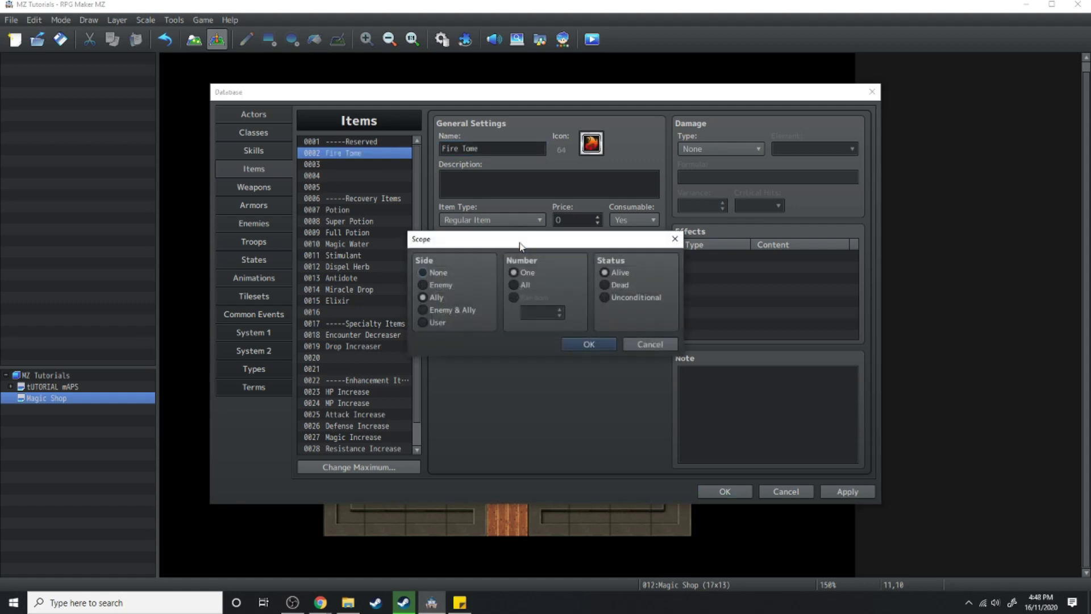
click(585, 345)
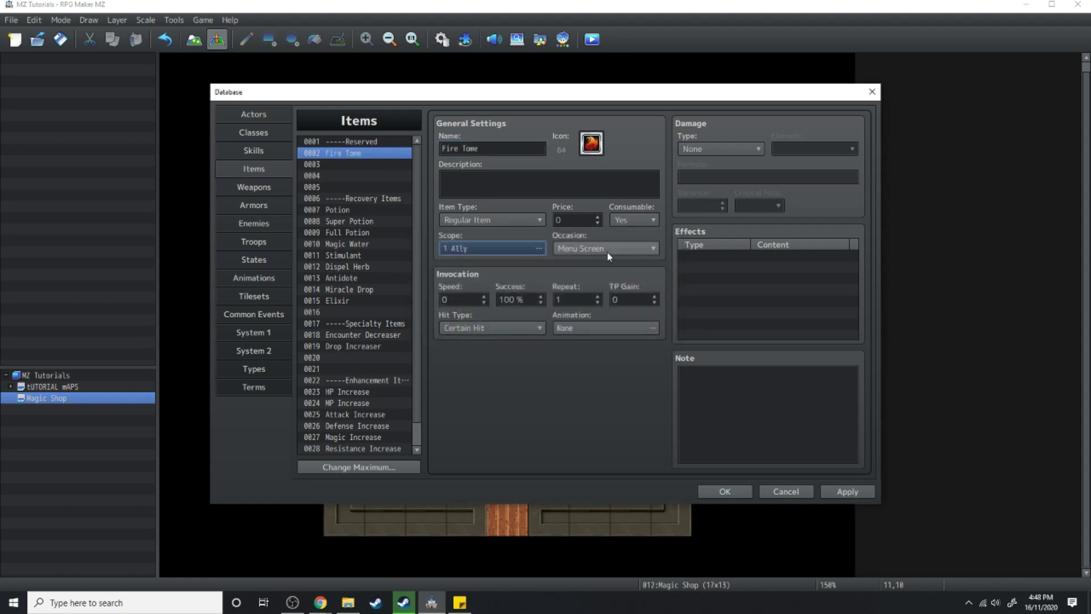
click(591, 249)
click(585, 287)
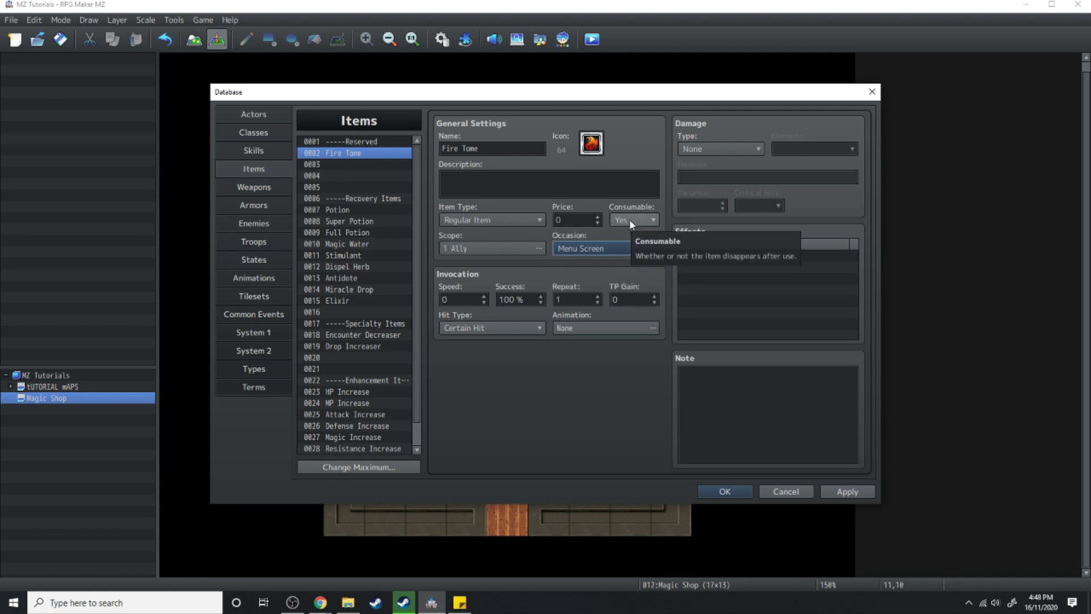
click(575, 220)
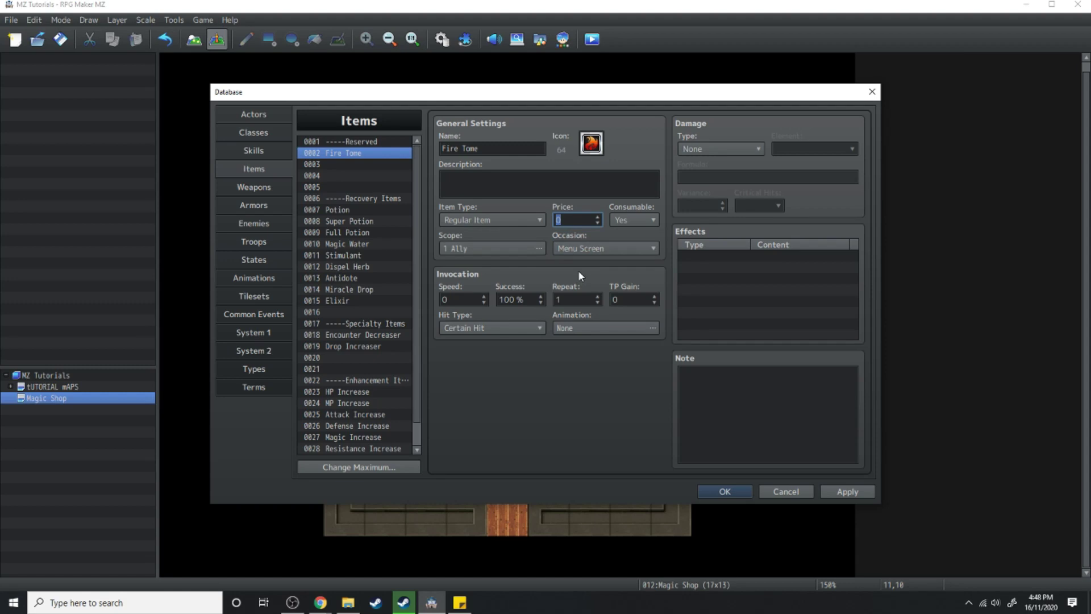
click(846, 492)
Name state 0031 'Item Target' and apply.
click(255, 261)
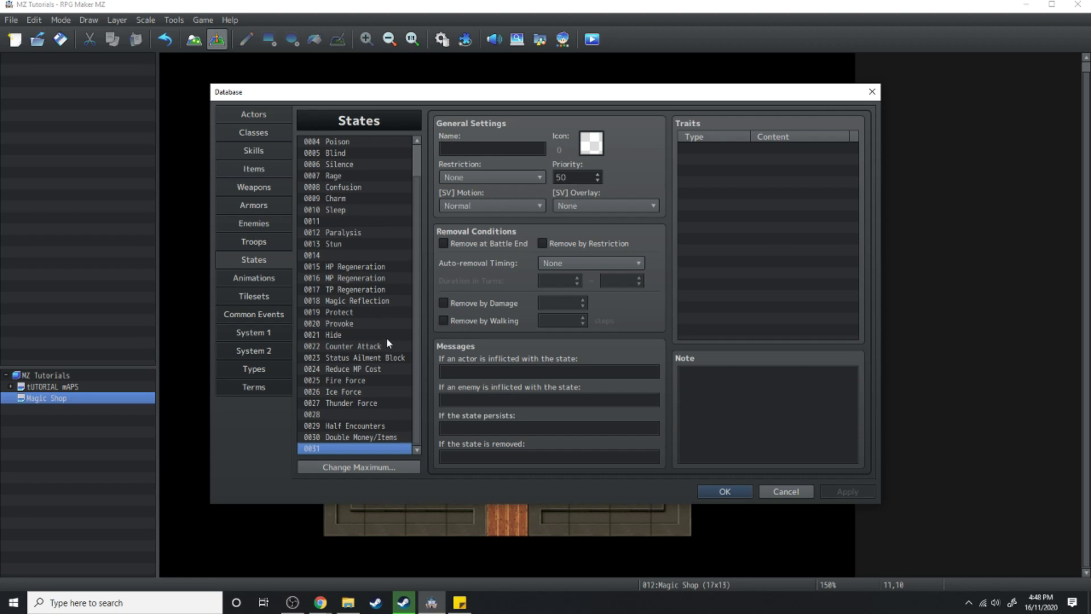
click(504, 151)
text(I)
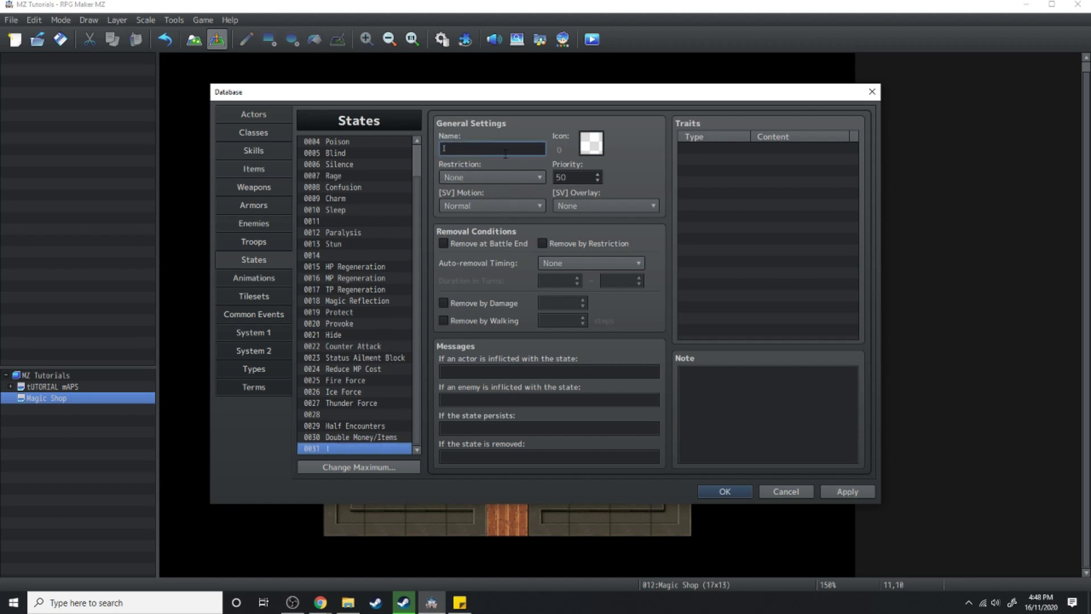
text(tem Target)
click(843, 491)
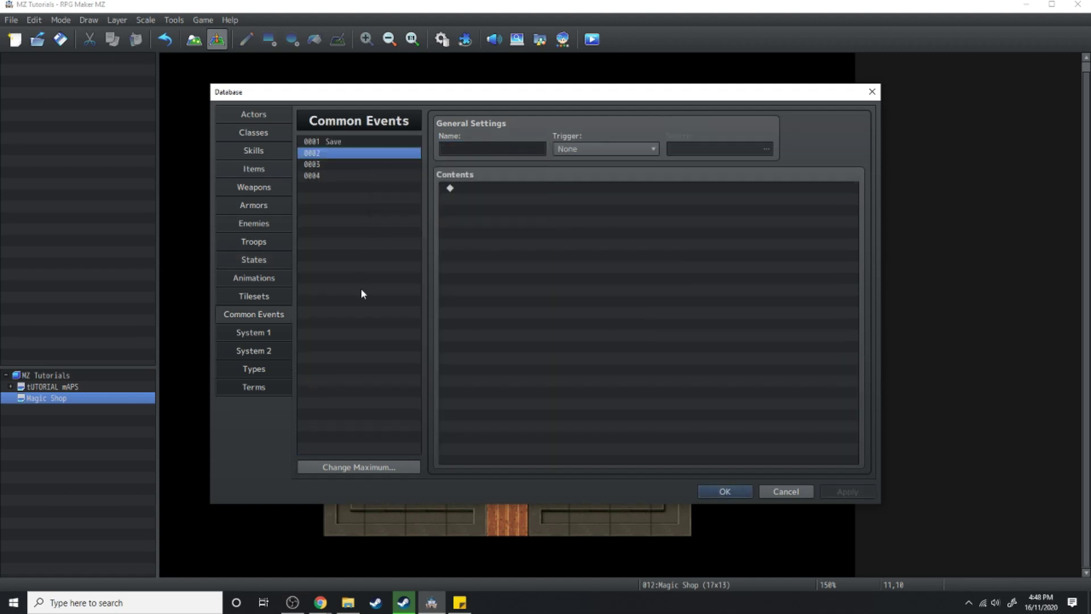
Name common event 0002 'Learn Fire', confirm, and return to the Items list.
click(484, 150)
text(Learn Fire)
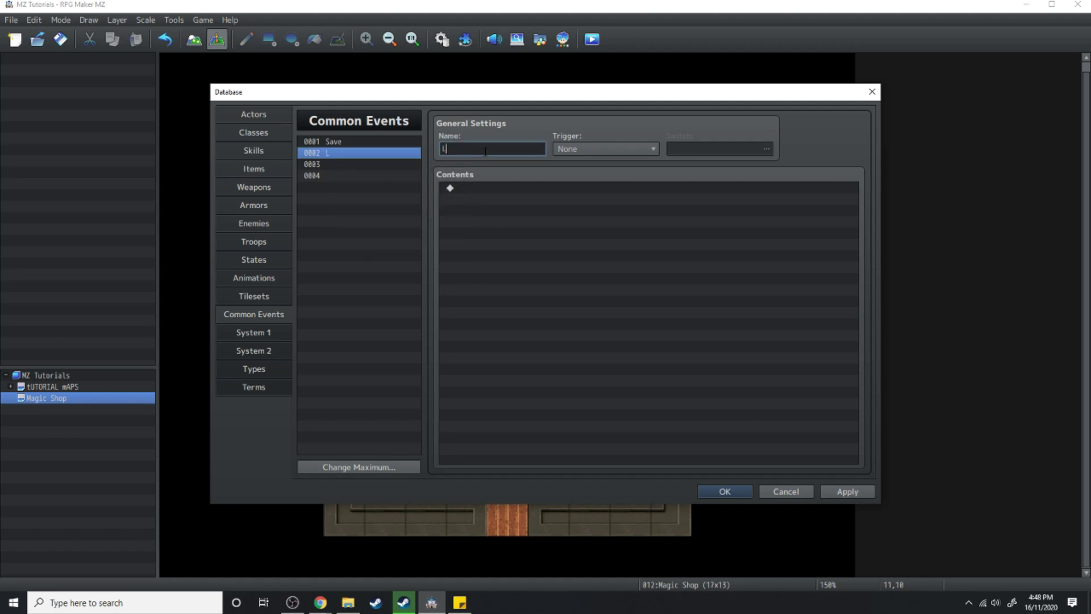
click(724, 492)
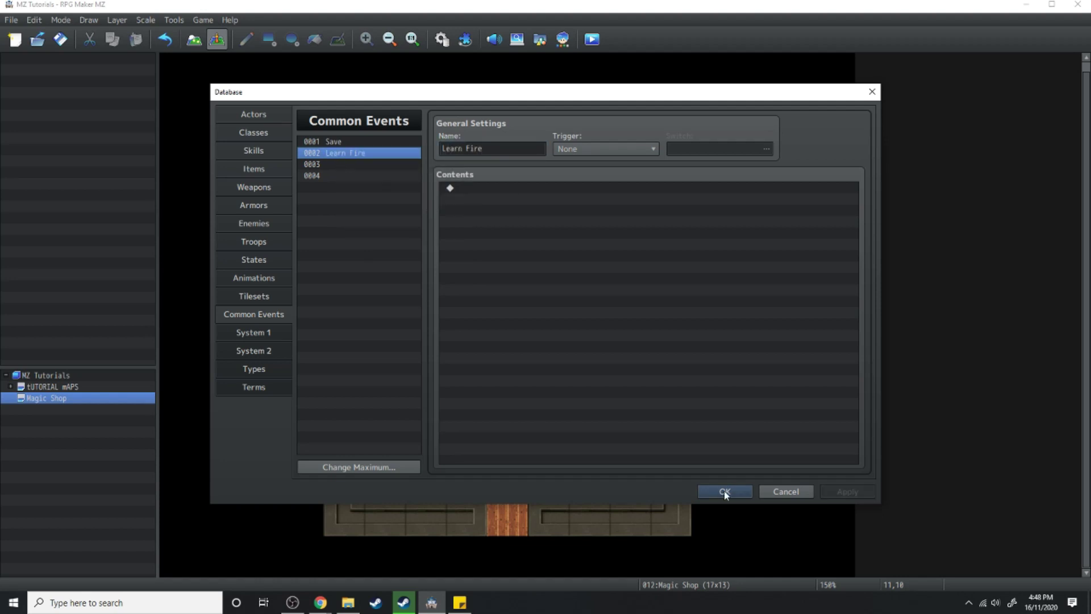
click(251, 166)
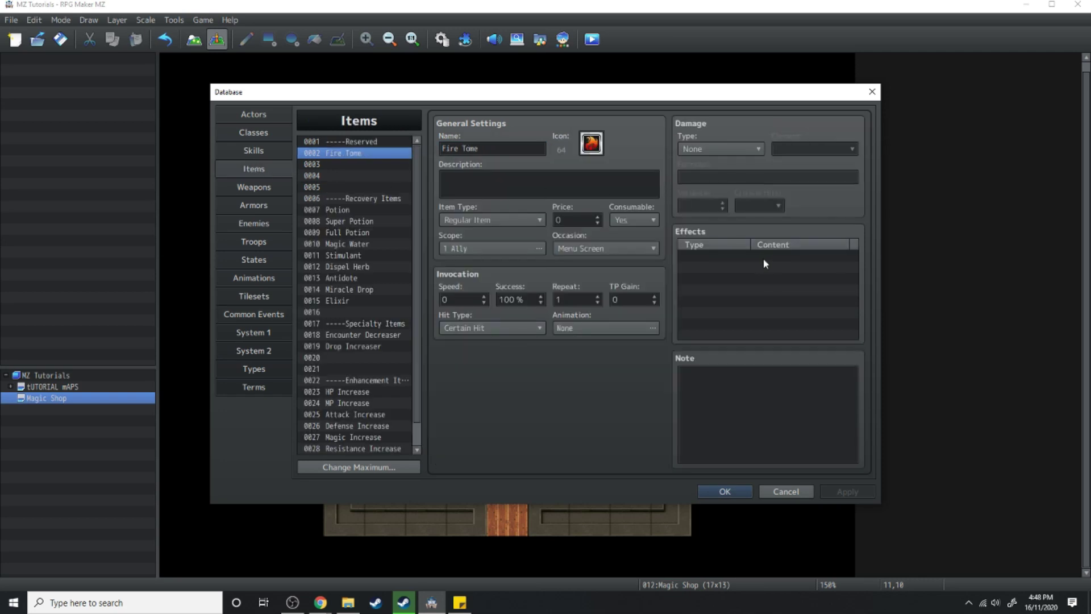
Add a Fire Tome effect that adds the Item Target state at 100%.
double_click(711, 258)
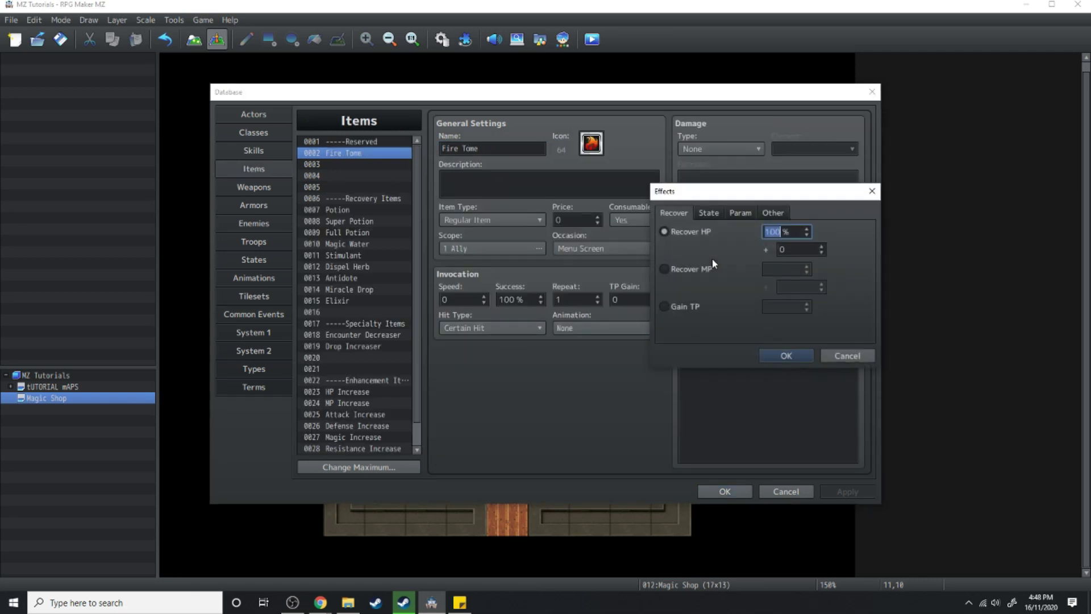
click(713, 214)
click(674, 238)
click(862, 232)
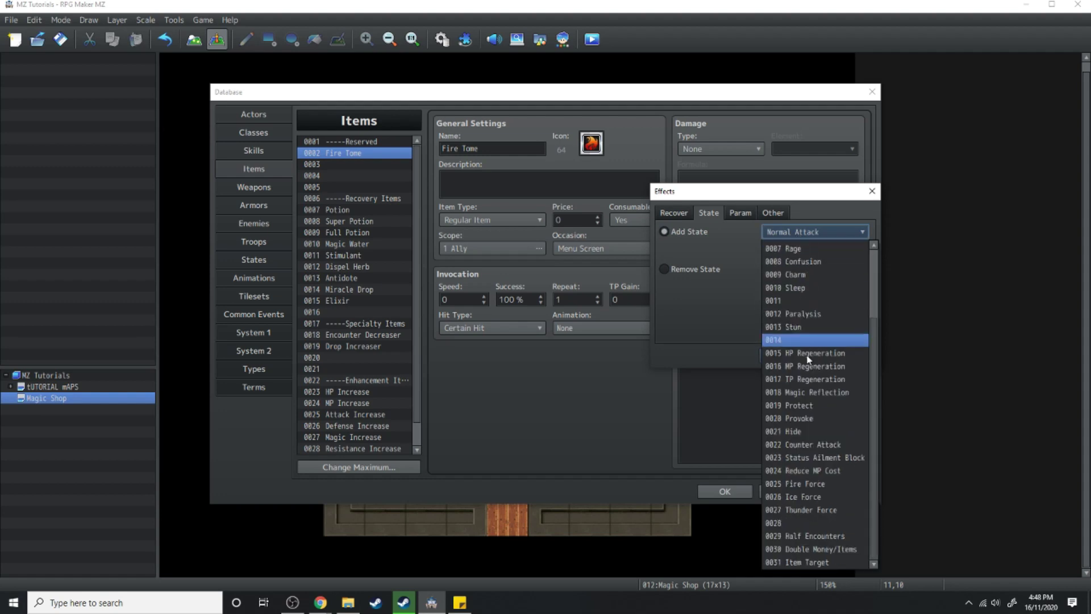
click(809, 563)
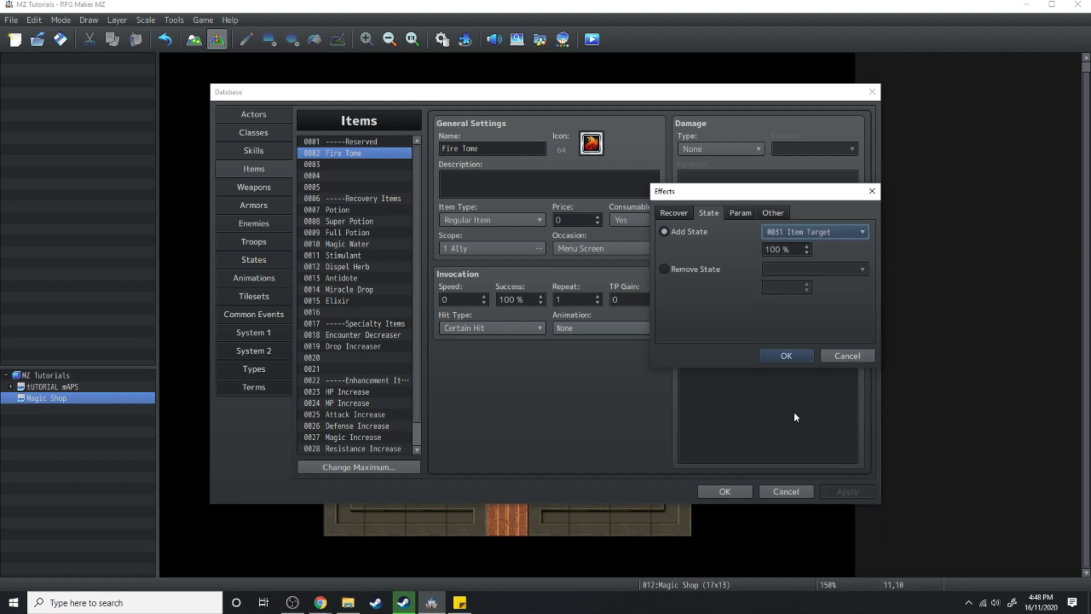
click(796, 358)
Add a second Fire Tome effect calling the Learn Fire common event, and open Learn Fire's commands.
double_click(717, 270)
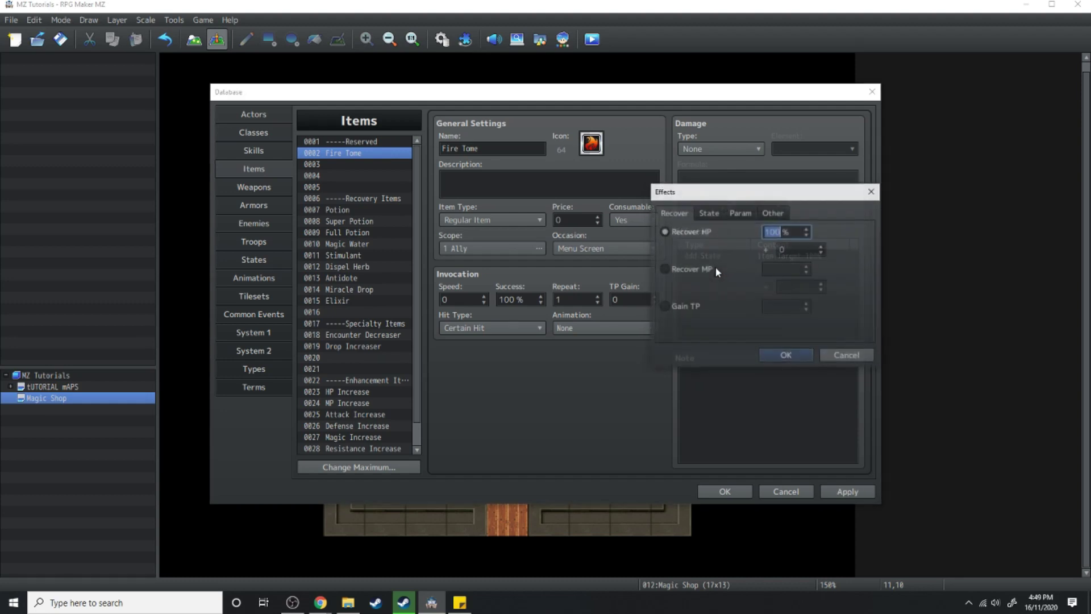
click(767, 213)
click(670, 308)
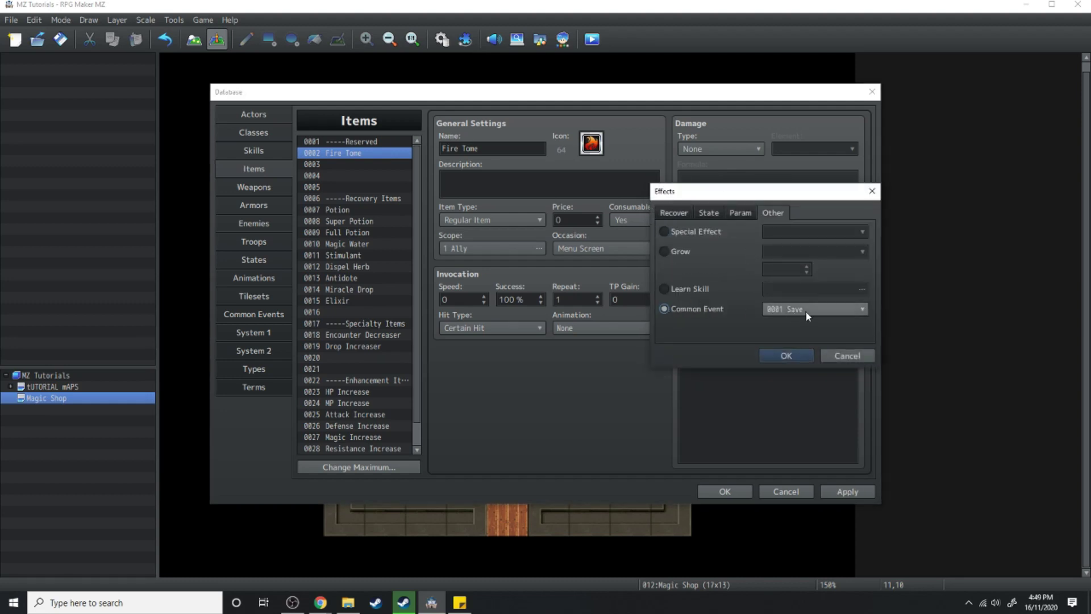
click(805, 312)
click(802, 332)
click(795, 357)
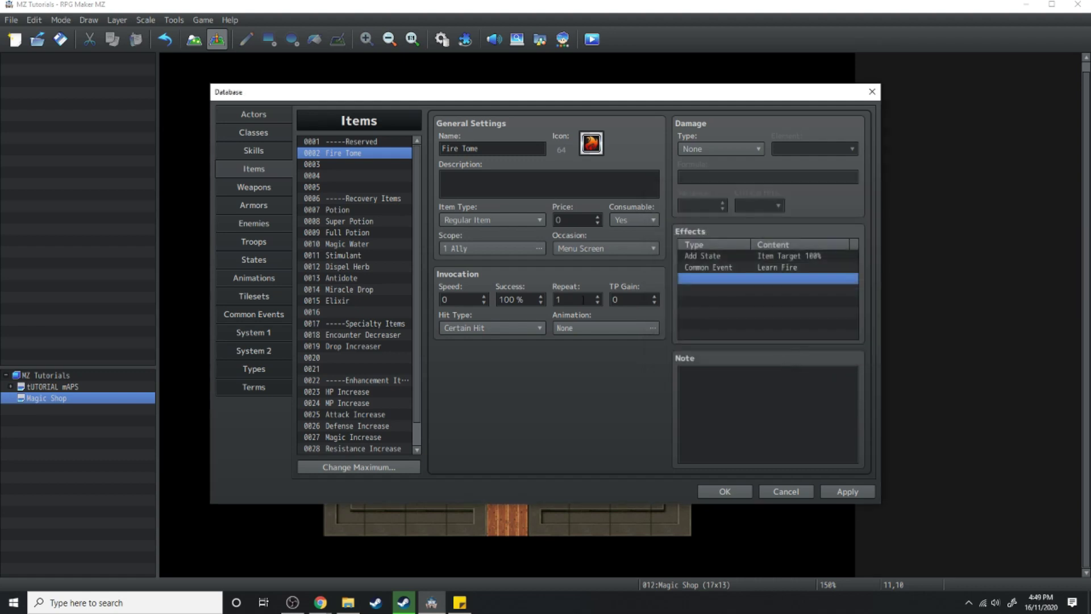
click(274, 317)
double_click(479, 189)
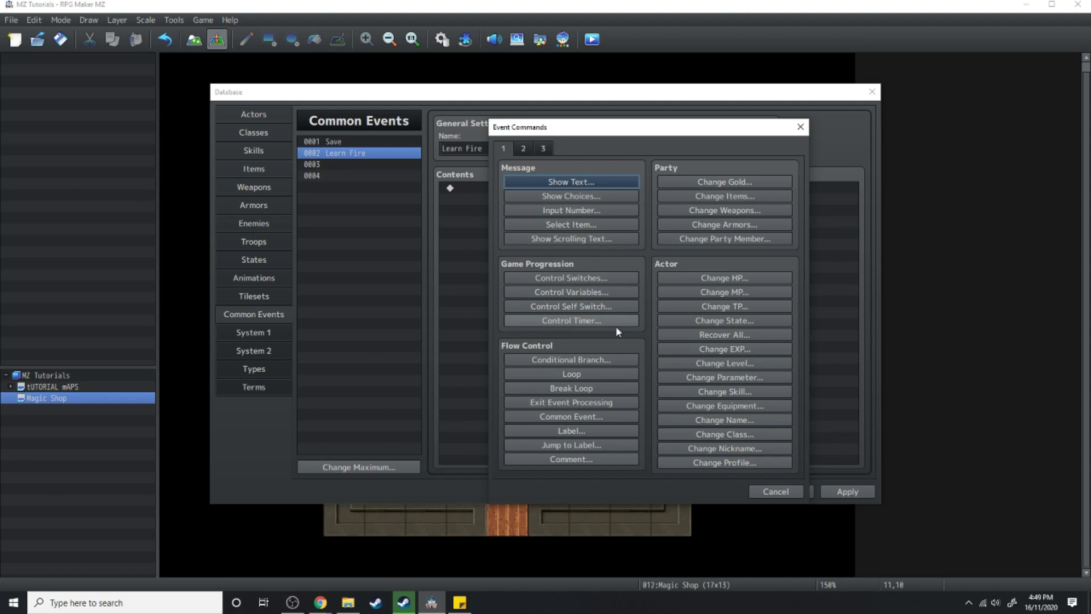
Insert a Conditional Branch checking whether actor Slick is affected by the Item Target state.
click(571, 359)
click(549, 224)
click(529, 244)
click(652, 240)
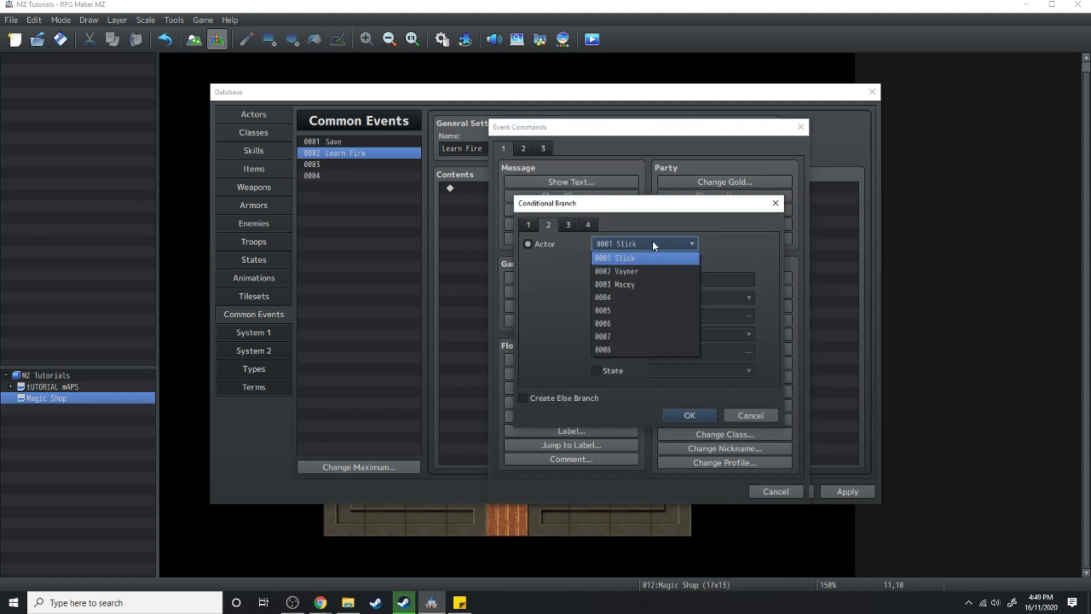
click(653, 240)
click(609, 371)
click(731, 371)
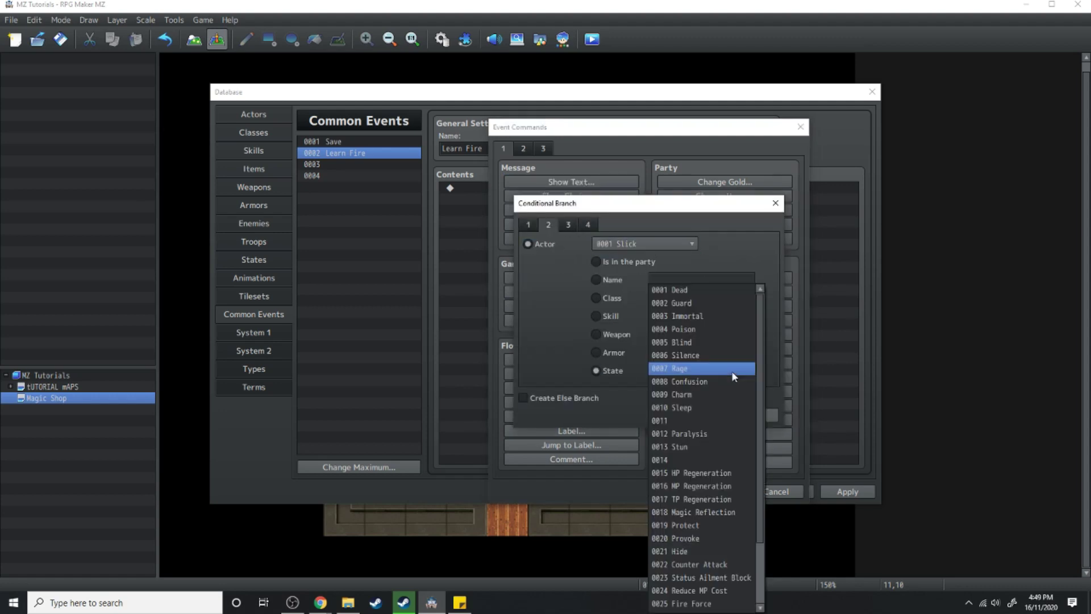
scroll(705, 509, down, 2)
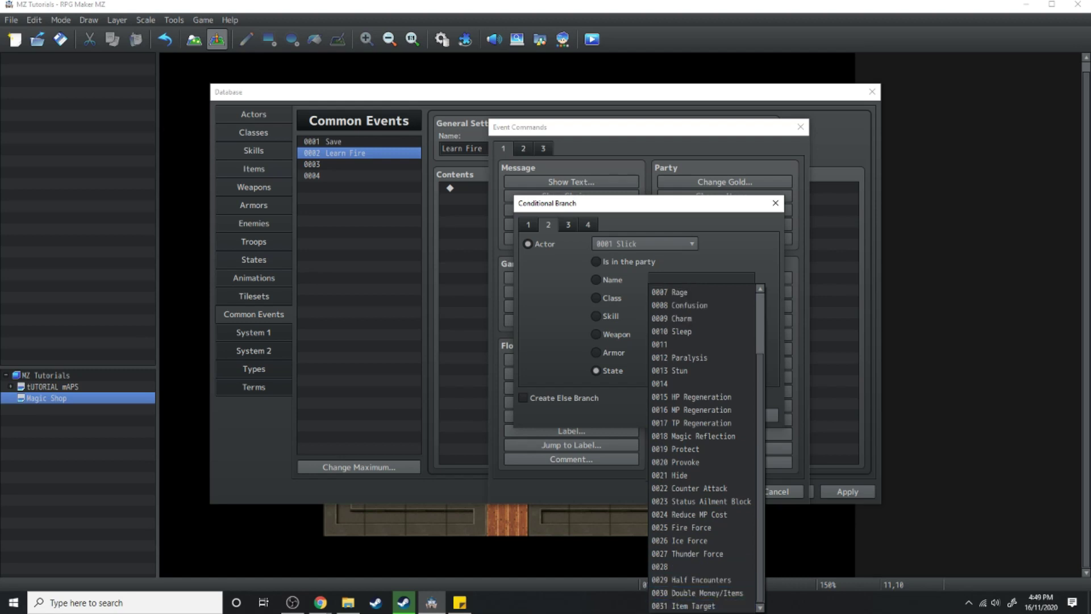
click(701, 605)
click(694, 414)
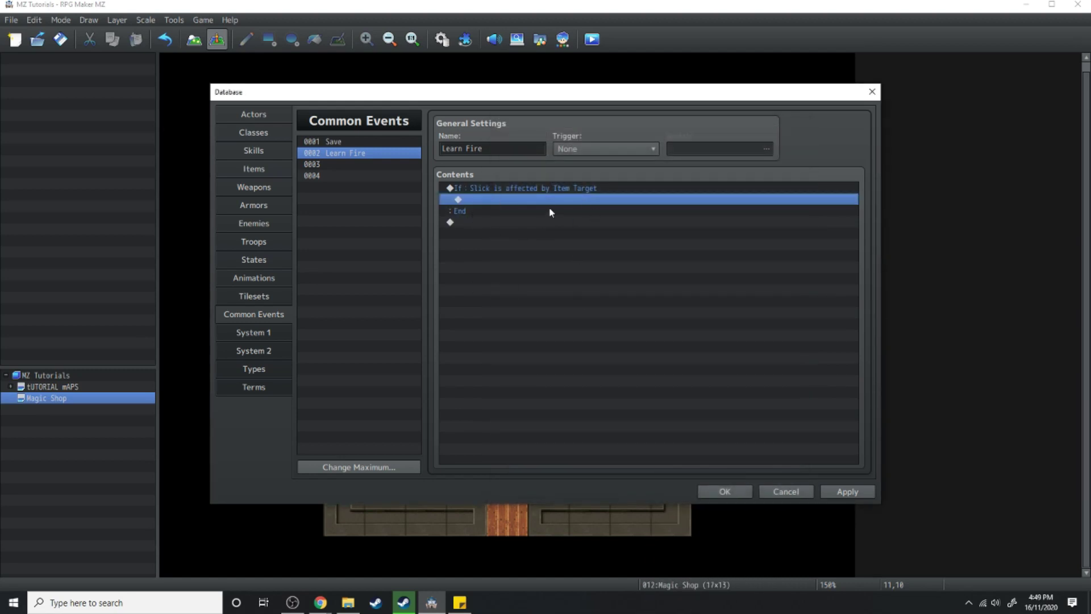
Inside the branch, add a Change Skill command teaching Slick skill 0099 Fire I.
double_click(499, 201)
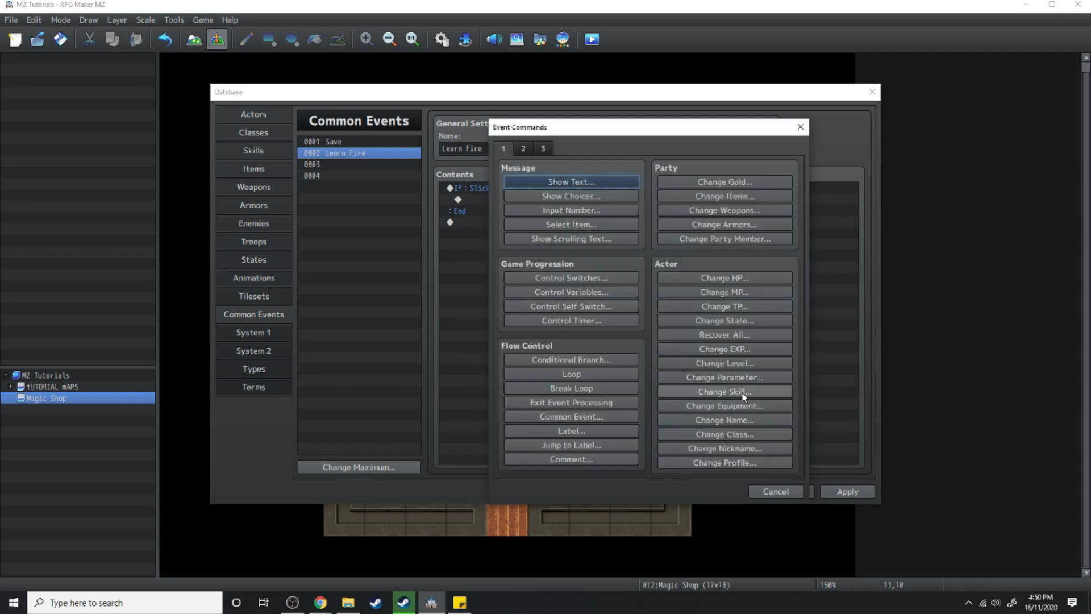
click(742, 394)
click(679, 273)
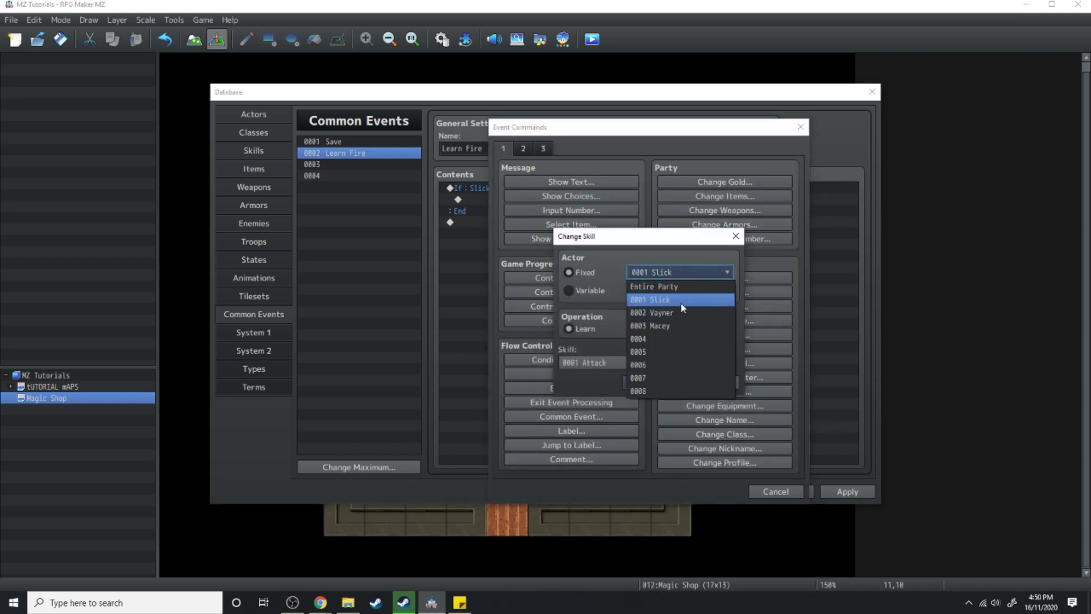
click(680, 300)
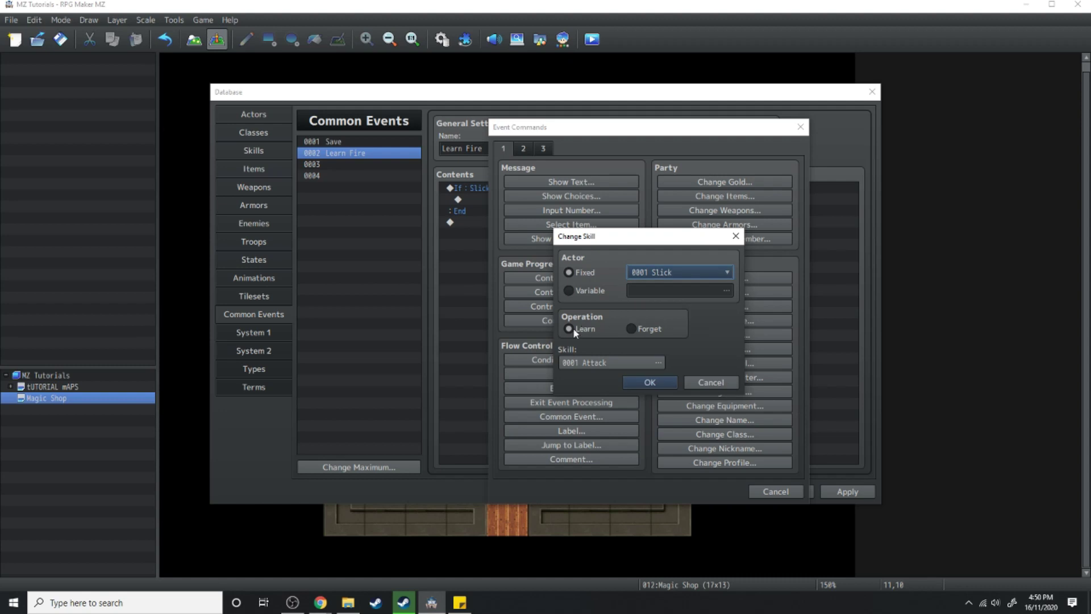
click(637, 362)
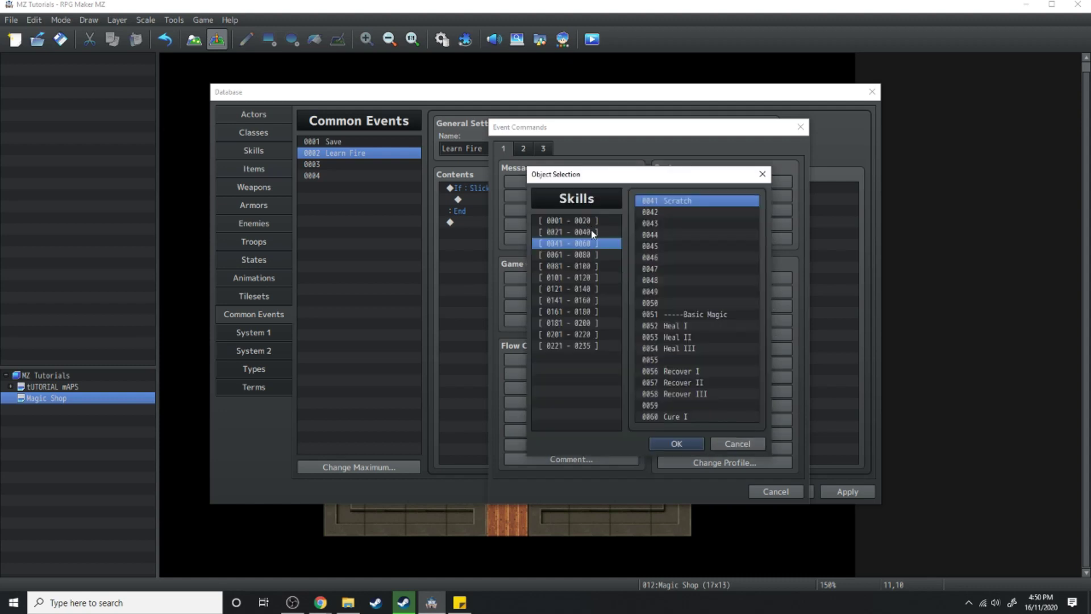
click(569, 254)
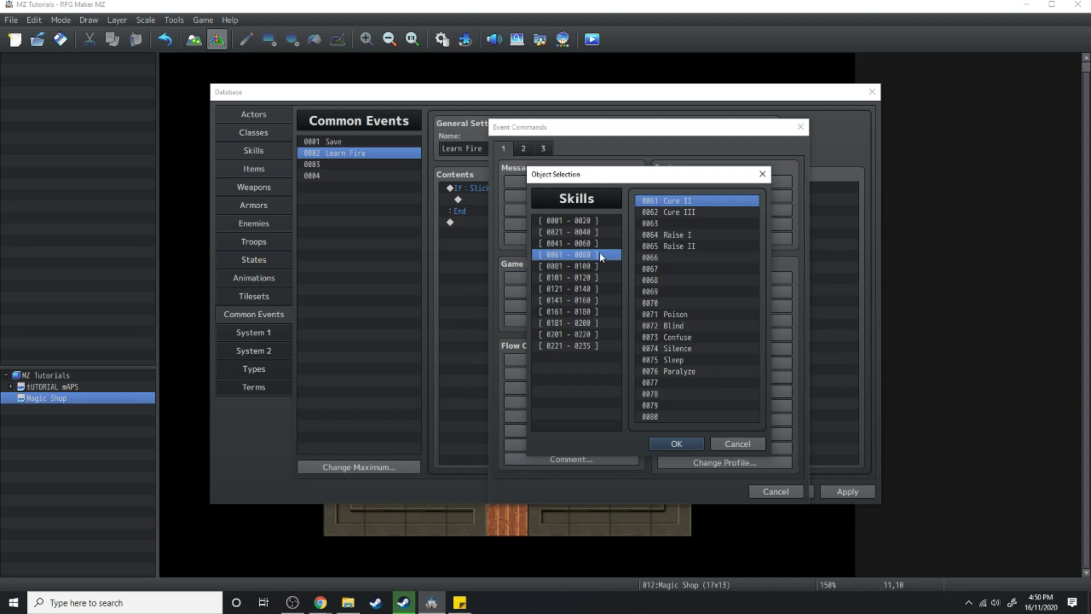
click(569, 265)
double_click(680, 406)
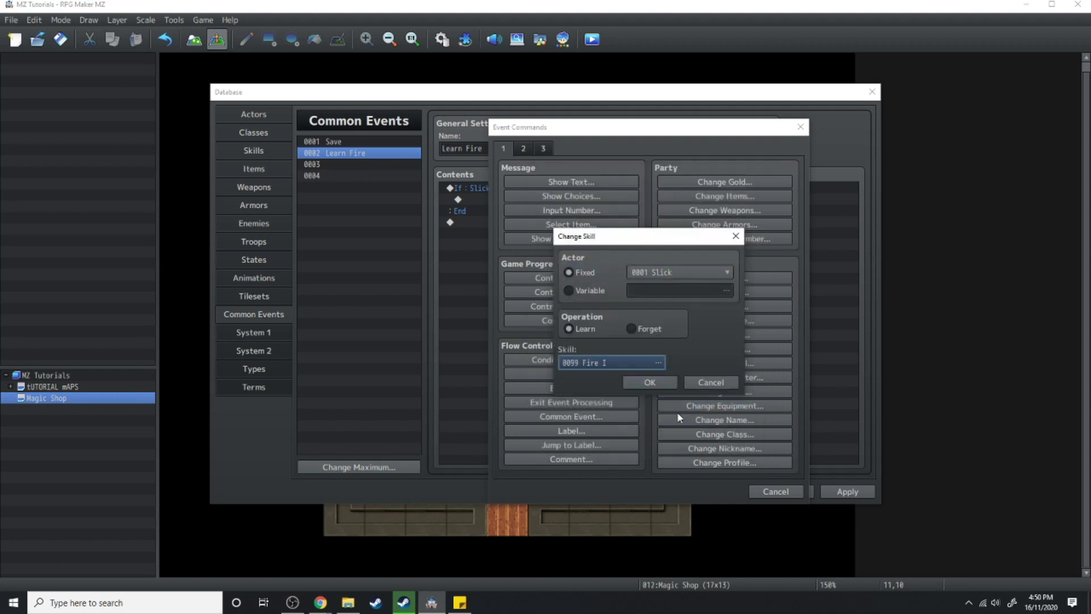
click(649, 382)
Add a Show Text message 'Slick Learned Fire' with Dim background and Middle position.
double_click(539, 211)
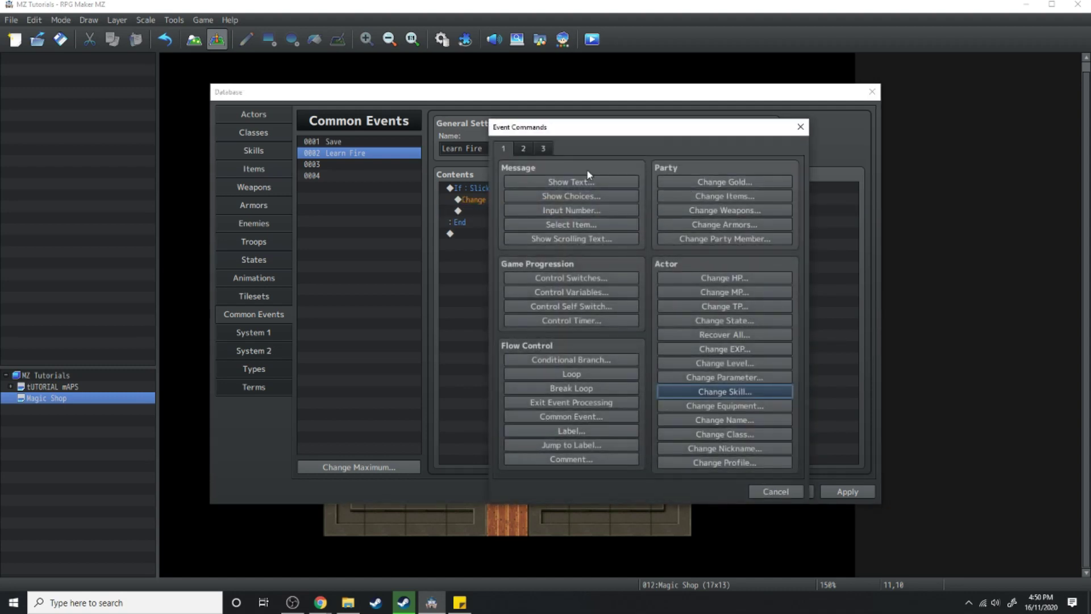
click(573, 185)
click(626, 346)
click(608, 373)
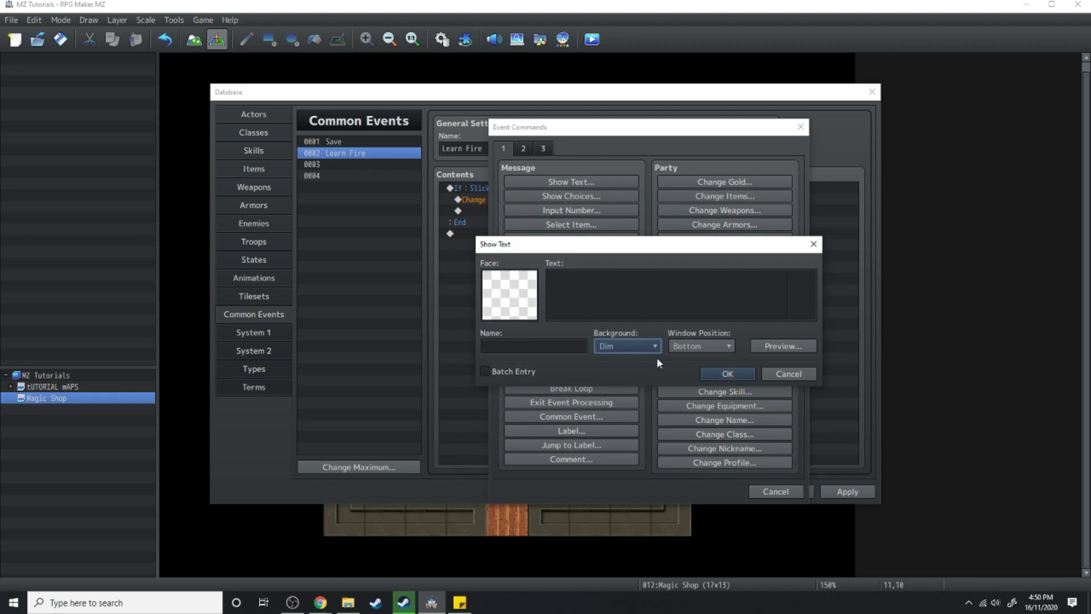
click(700, 346)
click(683, 374)
click(691, 308)
text(Slick Learned Fire)
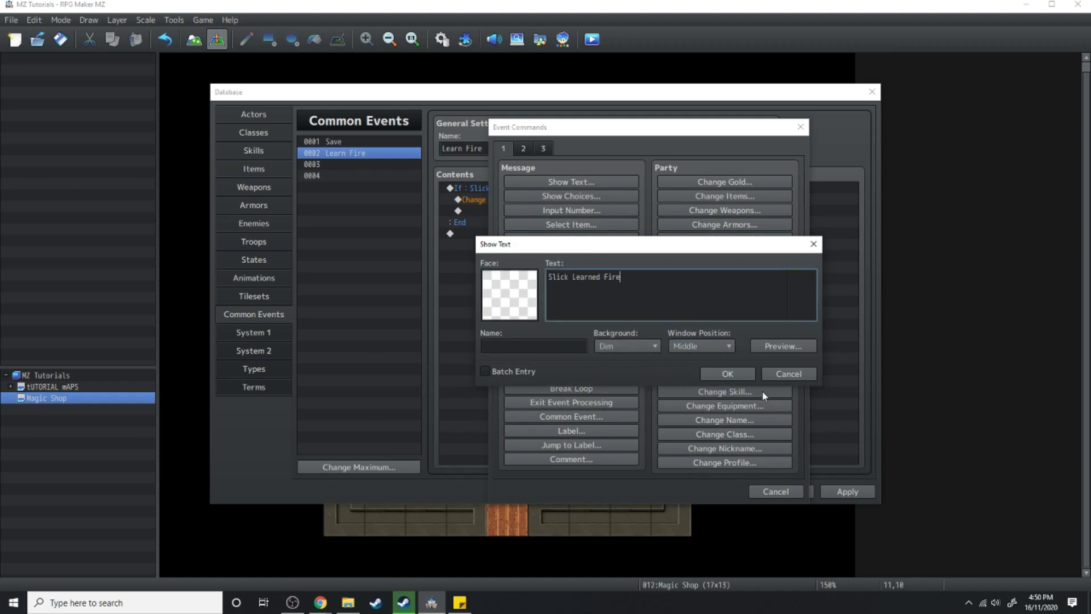
click(728, 373)
click(541, 189)
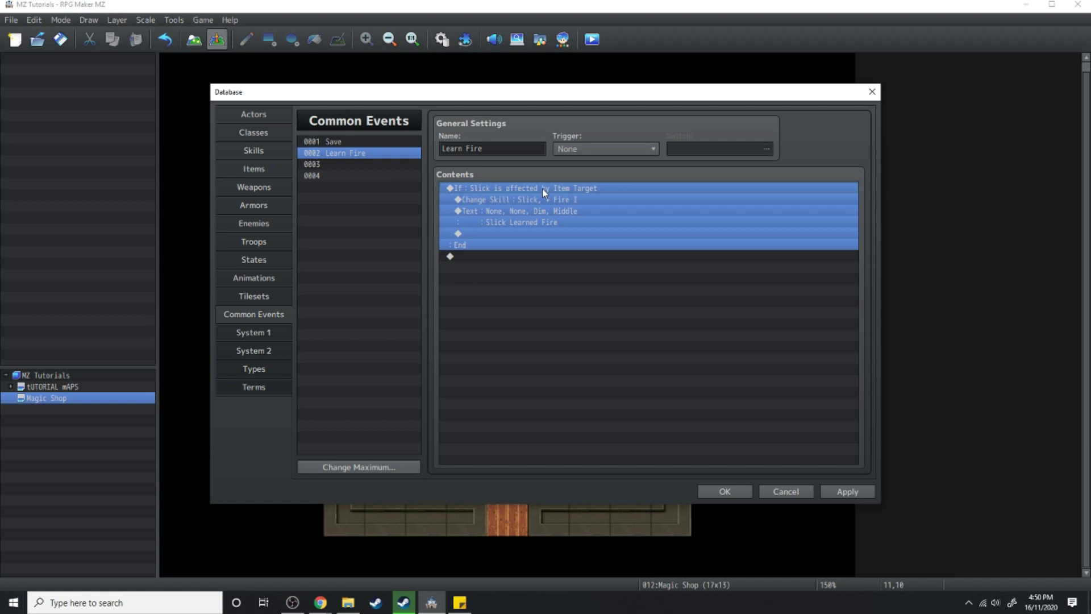
Duplicate Slick's branch and change the copy's condition to check Vayner.
key(ctrl+c)
click(480, 257)
key(ctrl+v)
double_click(484, 256)
click(645, 246)
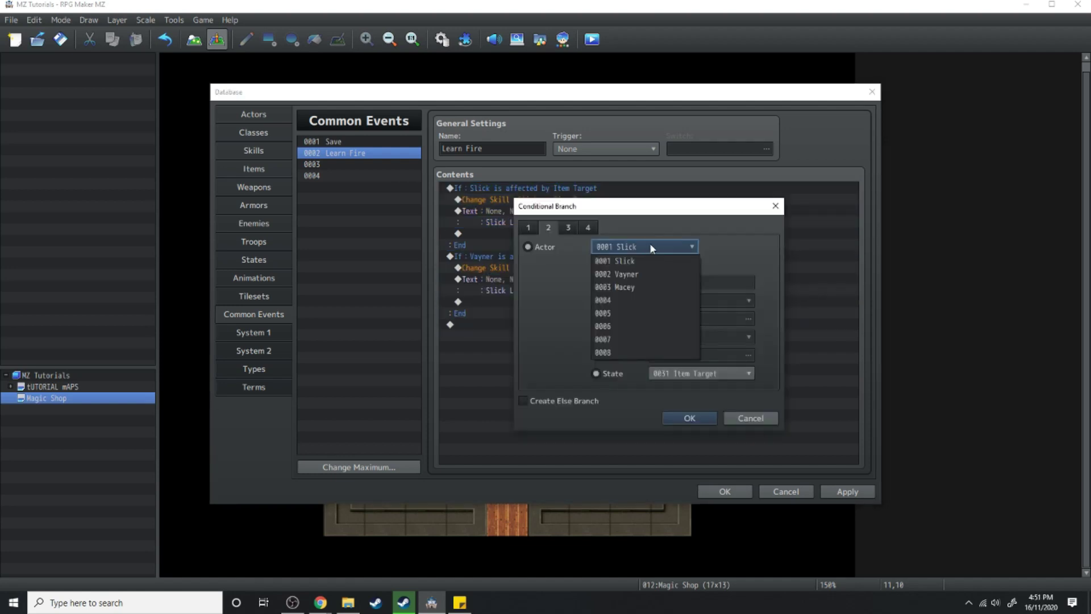
click(640, 273)
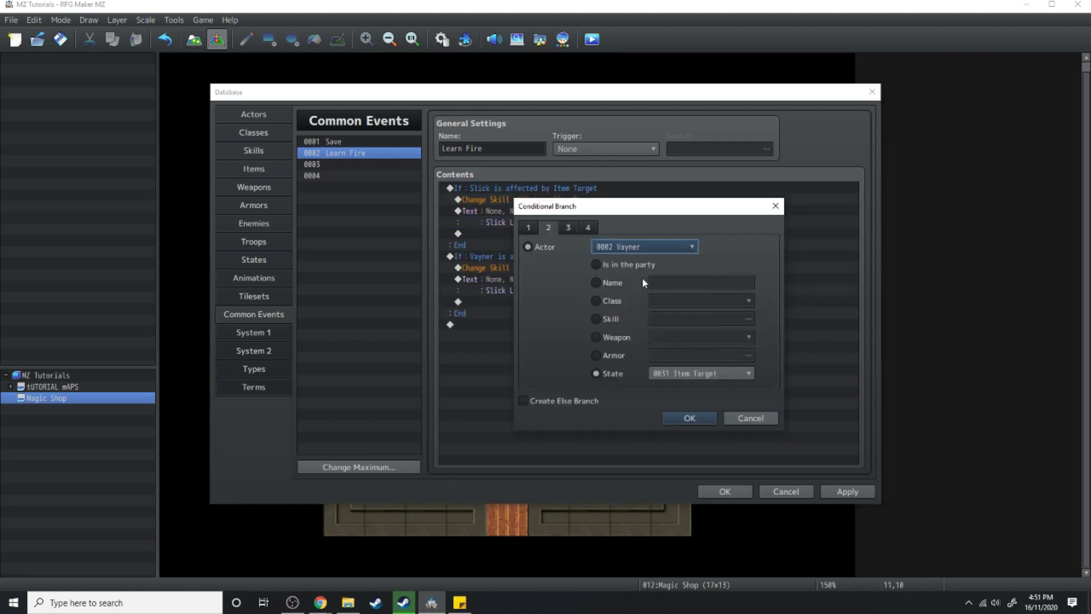
click(689, 418)
Make Vayner learn Fire I in the copy and change its message to 'Vayner Learned Fire'.
right_click(523, 270)
click(542, 291)
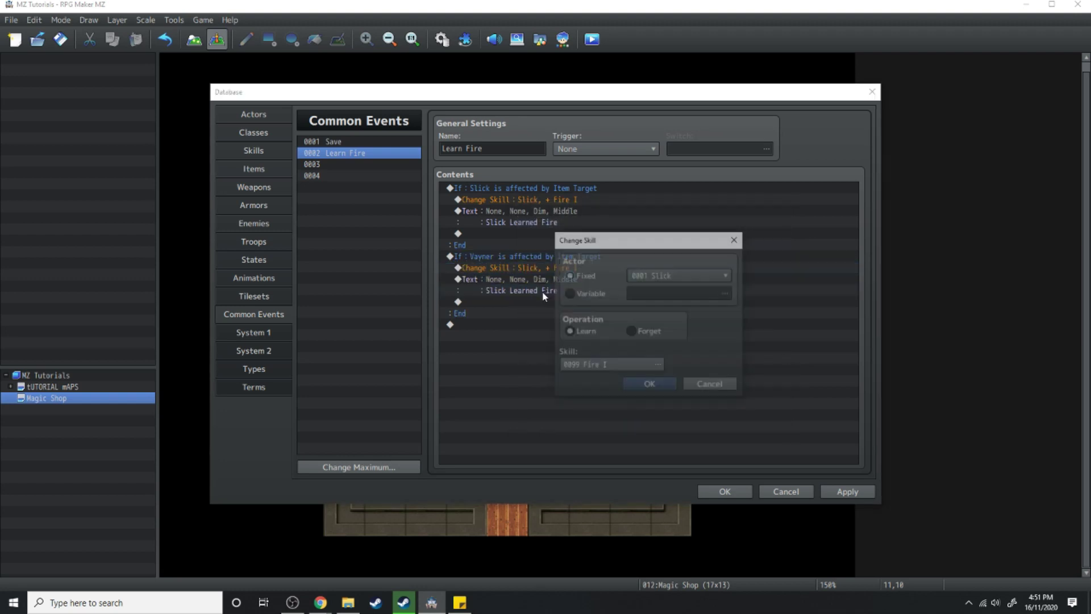
click(668, 270)
click(656, 313)
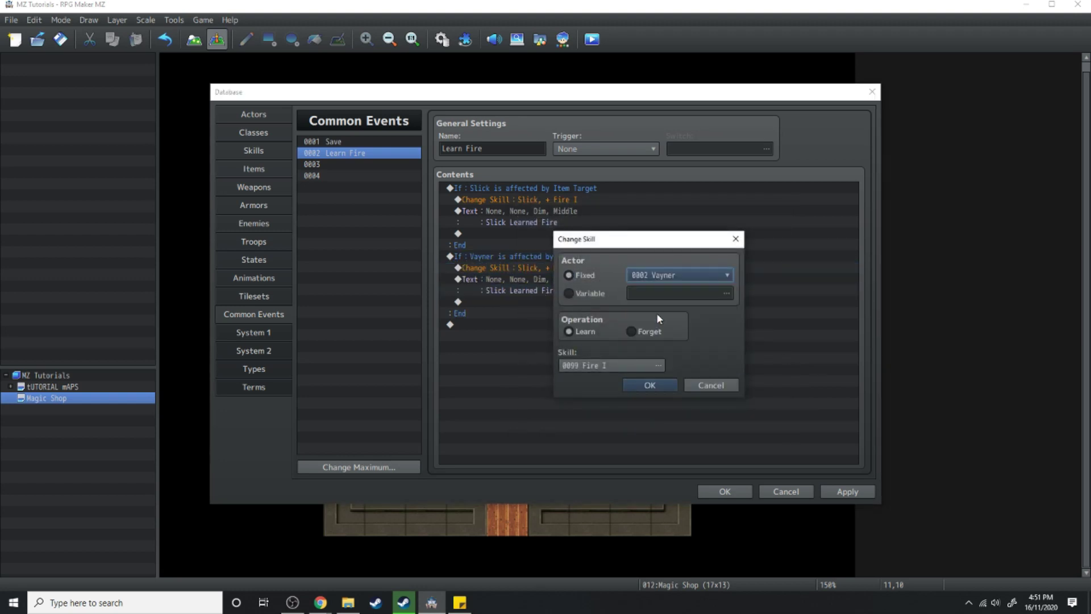
click(646, 385)
double_click(528, 279)
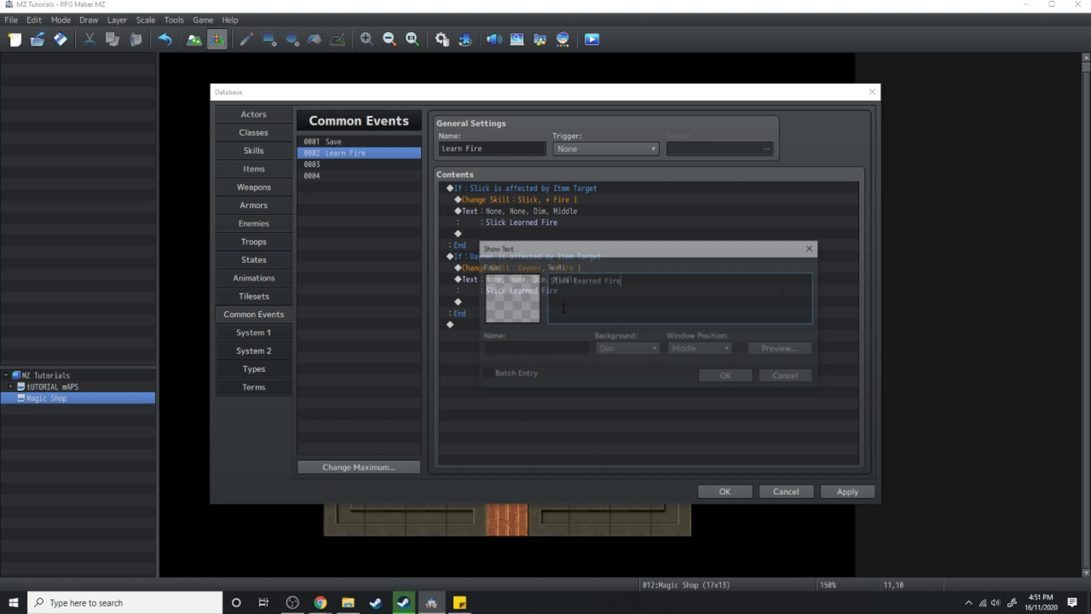
double_click(560, 280)
text(Vayner)
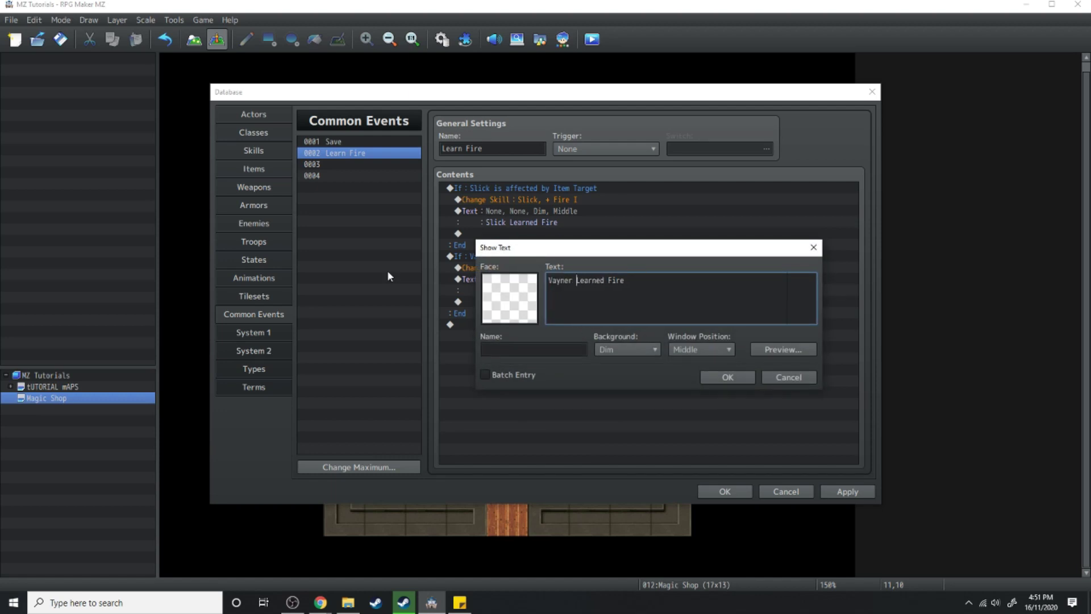
key(ctrl+Return)
click(477, 257)
Paste another copy of the branch and change its condition to check Macey.
key(ctrl+c)
click(483, 325)
key(ctrl+v)
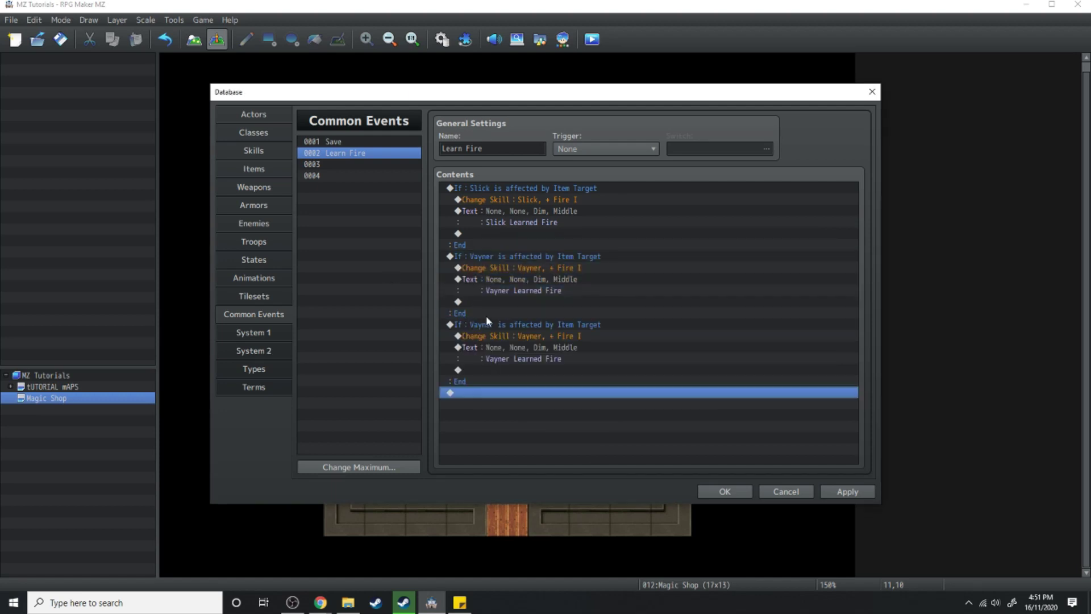
click(509, 325)
double_click(509, 324)
click(642, 246)
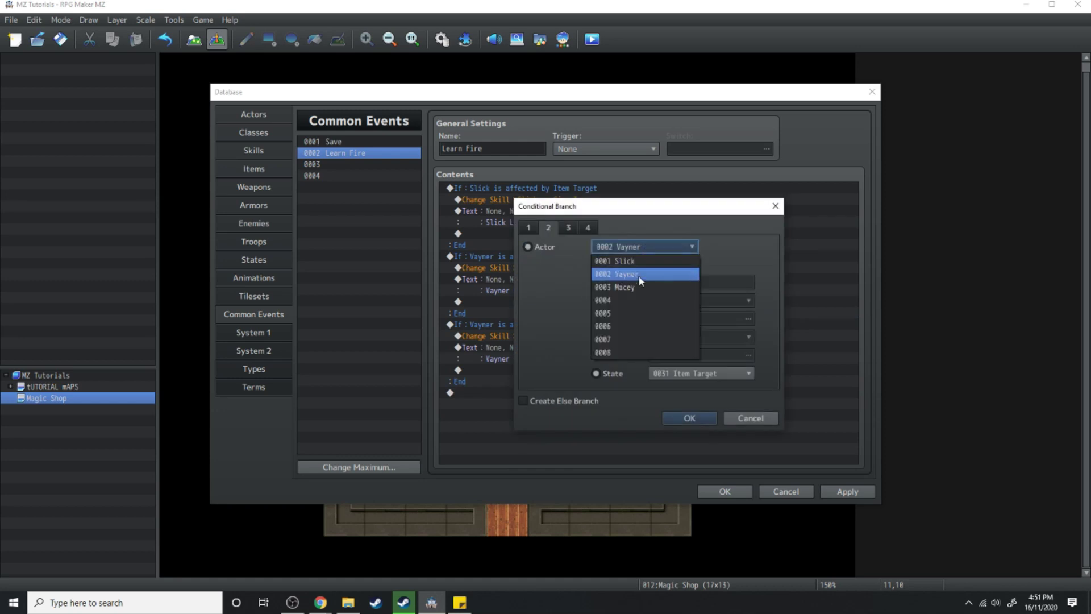
click(638, 273)
click(689, 418)
click(527, 391)
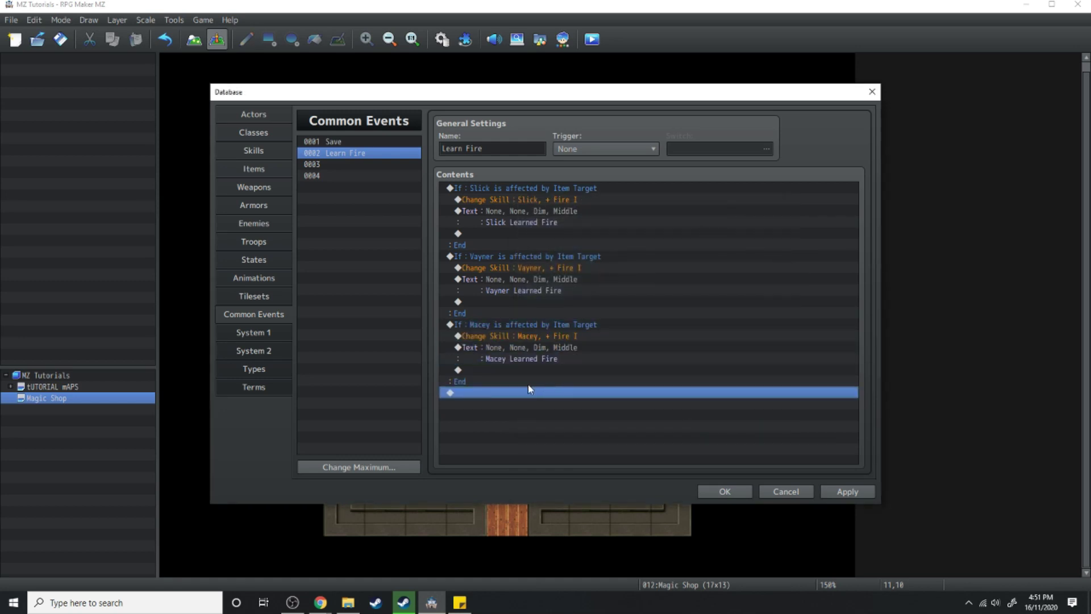
double_click(499, 393)
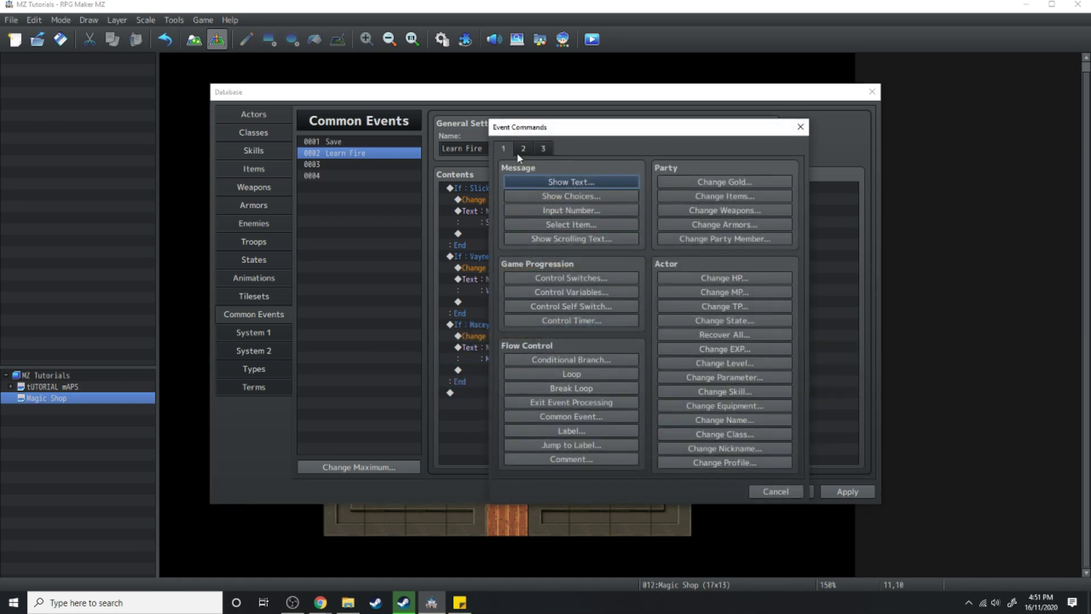
Add a Change State command removing state 0031 Item Target from the entire party.
click(729, 324)
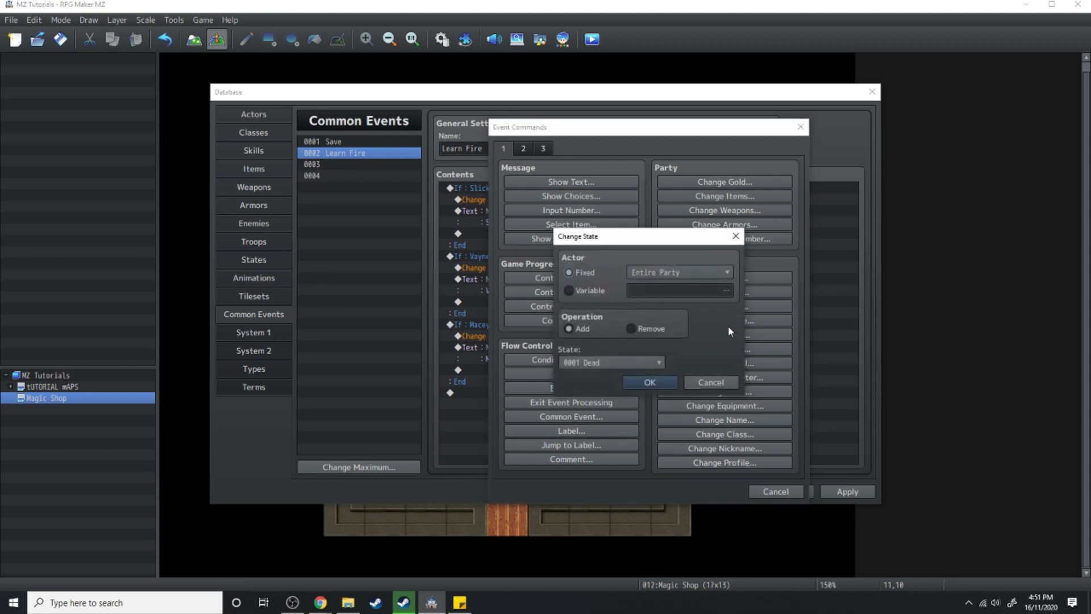
click(660, 271)
click(642, 284)
click(626, 362)
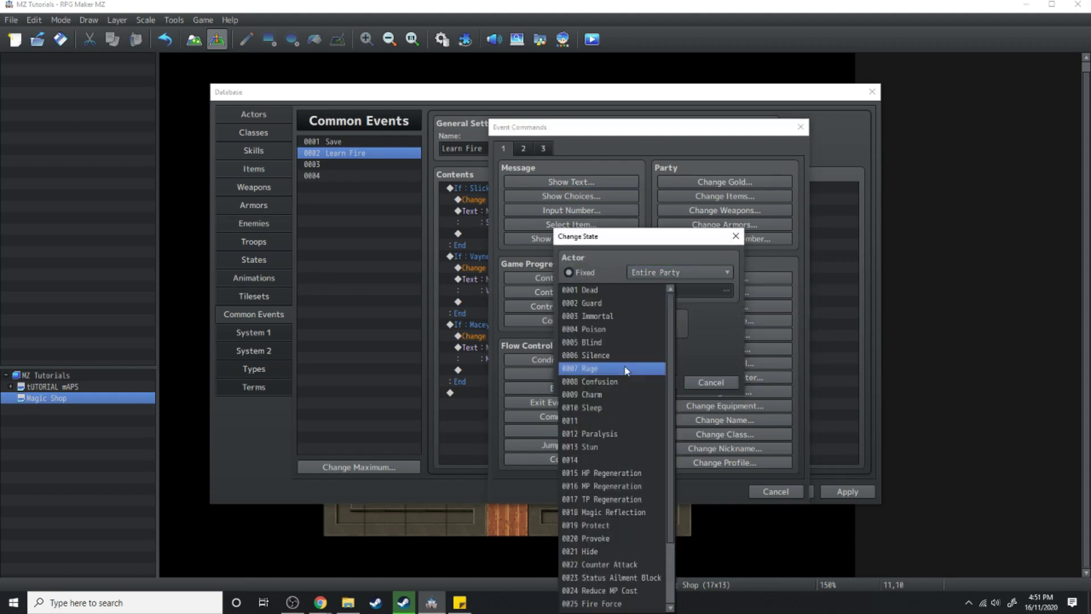
click(604, 605)
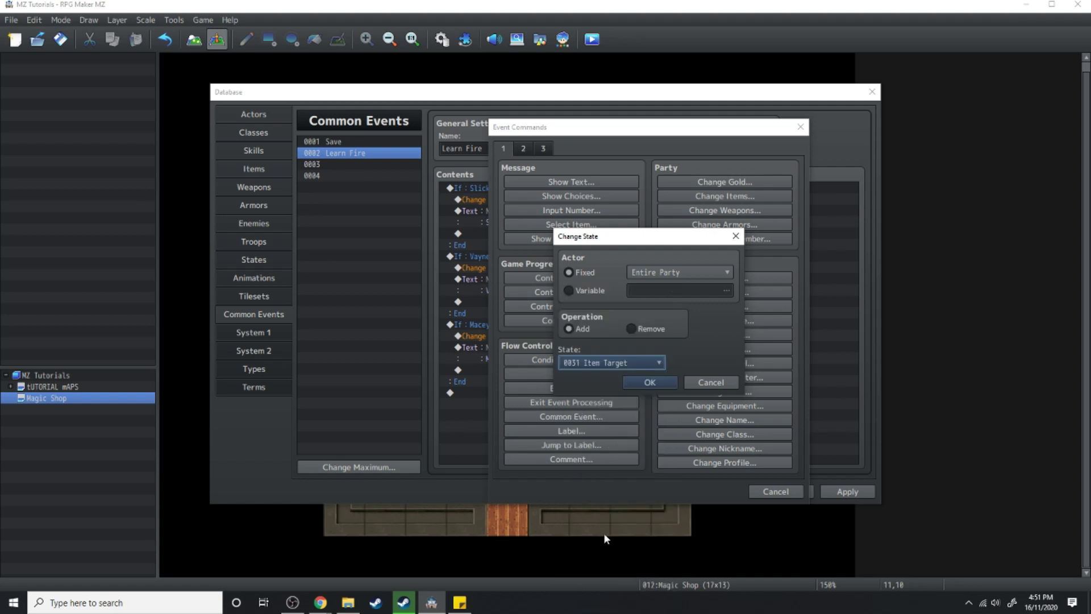
click(631, 328)
click(634, 381)
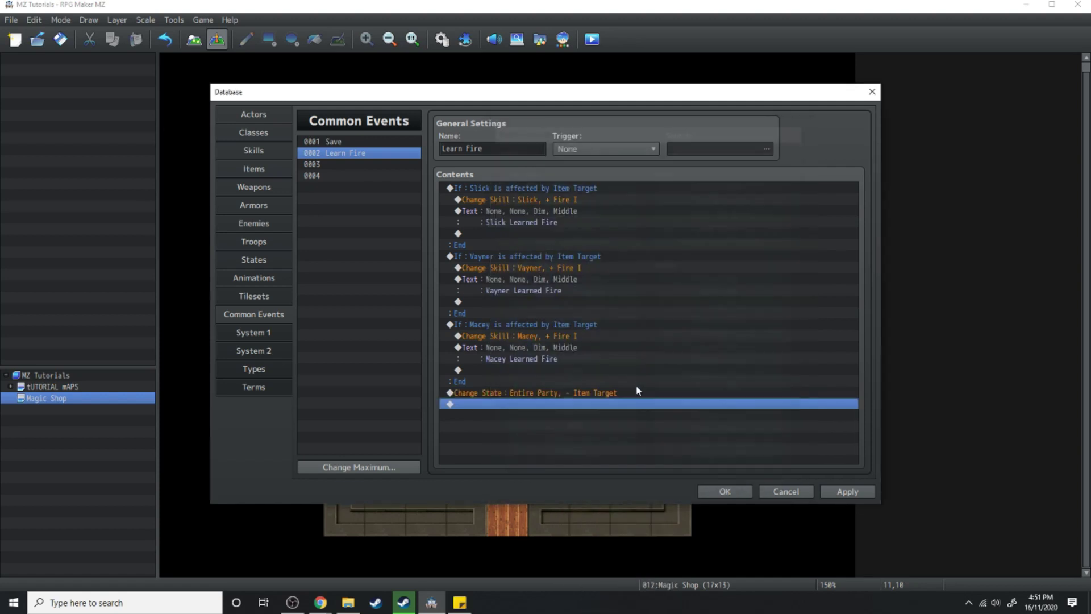
Review the actor branches in Learn Fire's command list.
drag(524, 187, 555, 228)
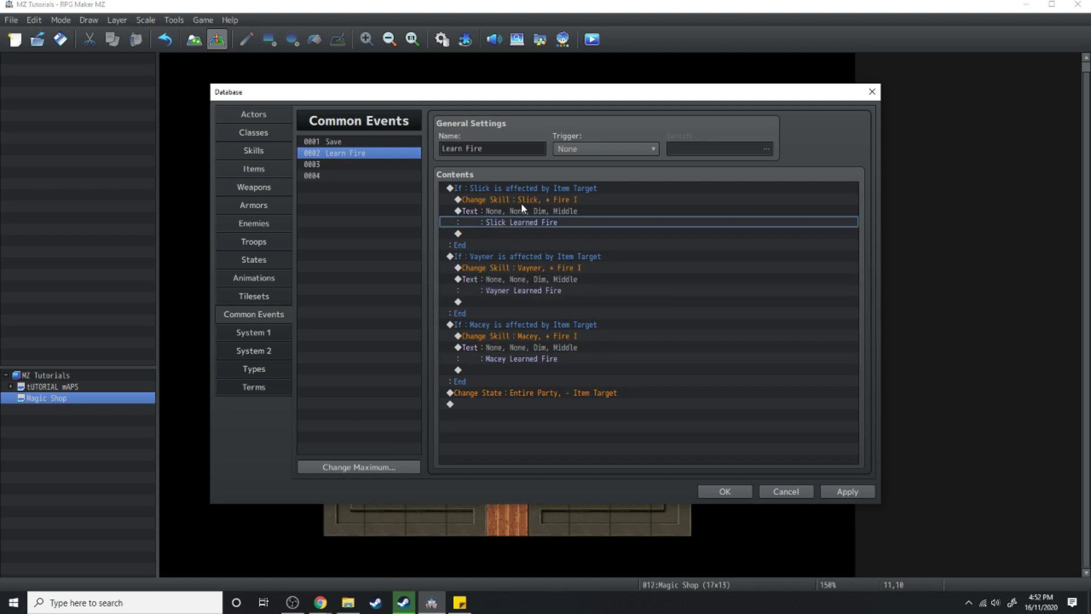
click(546, 188)
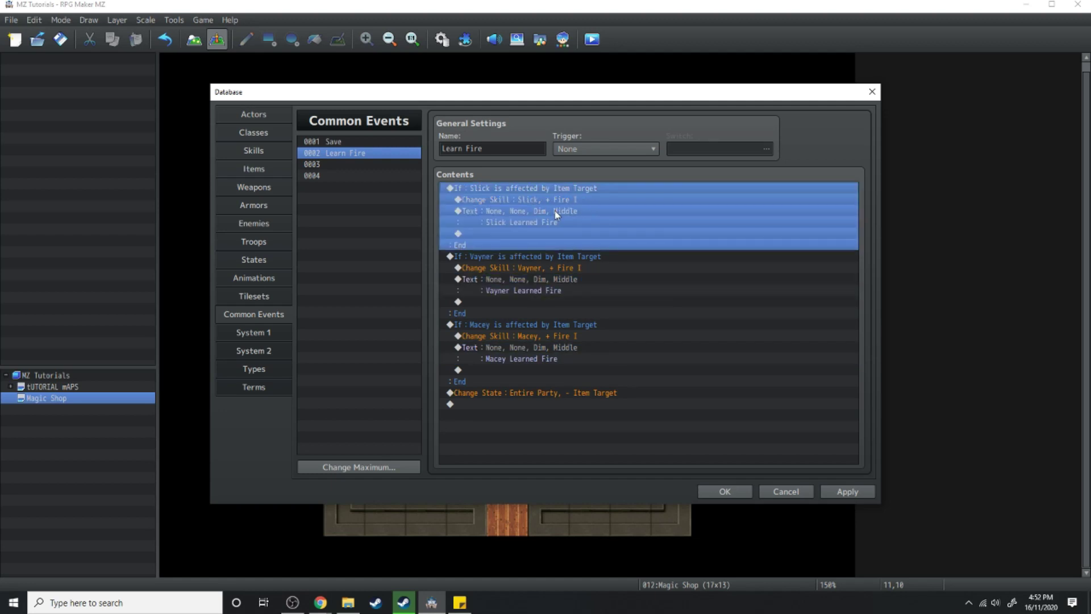
drag(549, 213, 551, 327)
drag(554, 289, 551, 218)
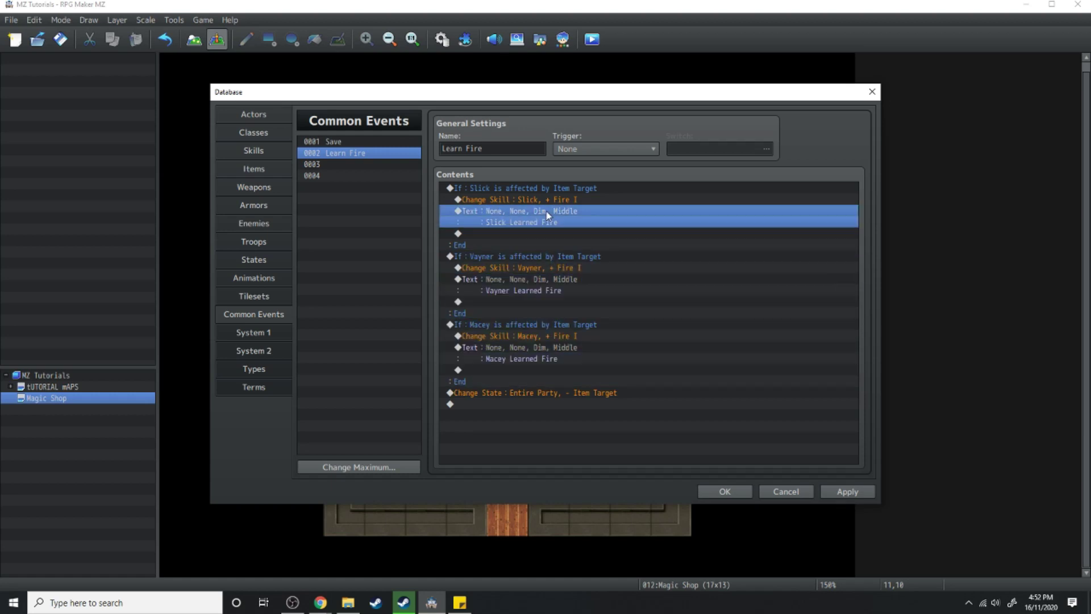
Apply the Learn Fire changes and give Slick an Add Skill Type: Magic trait.
click(846, 494)
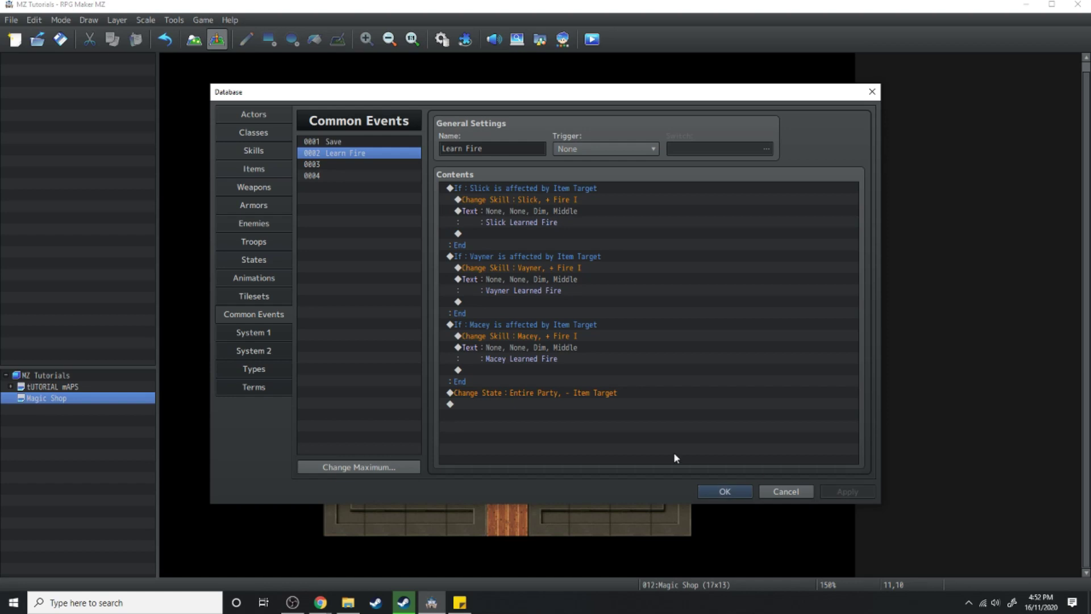
click(262, 114)
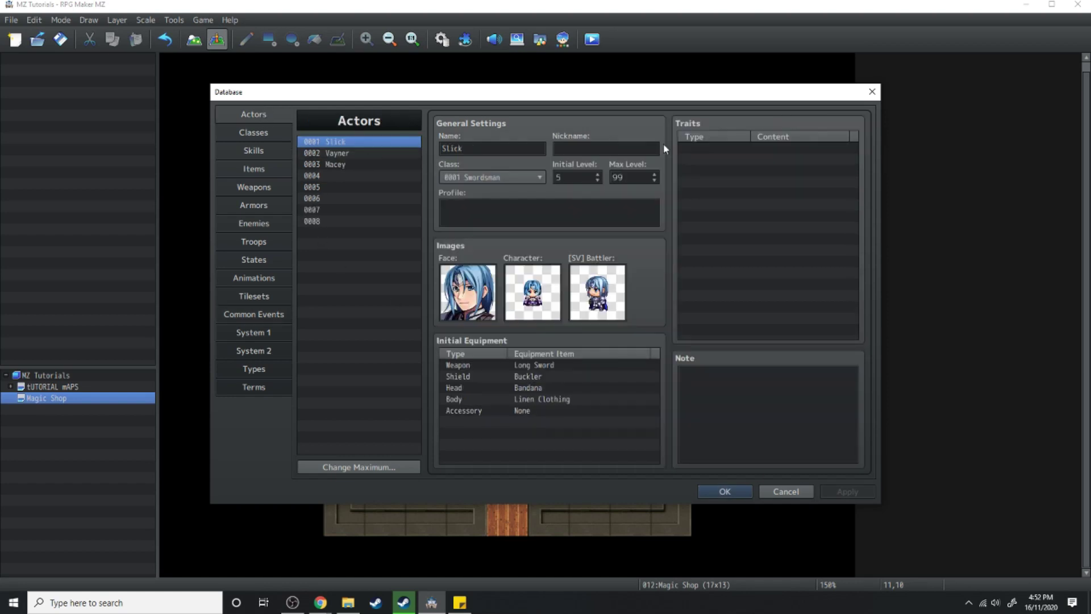
click(703, 150)
double_click(701, 150)
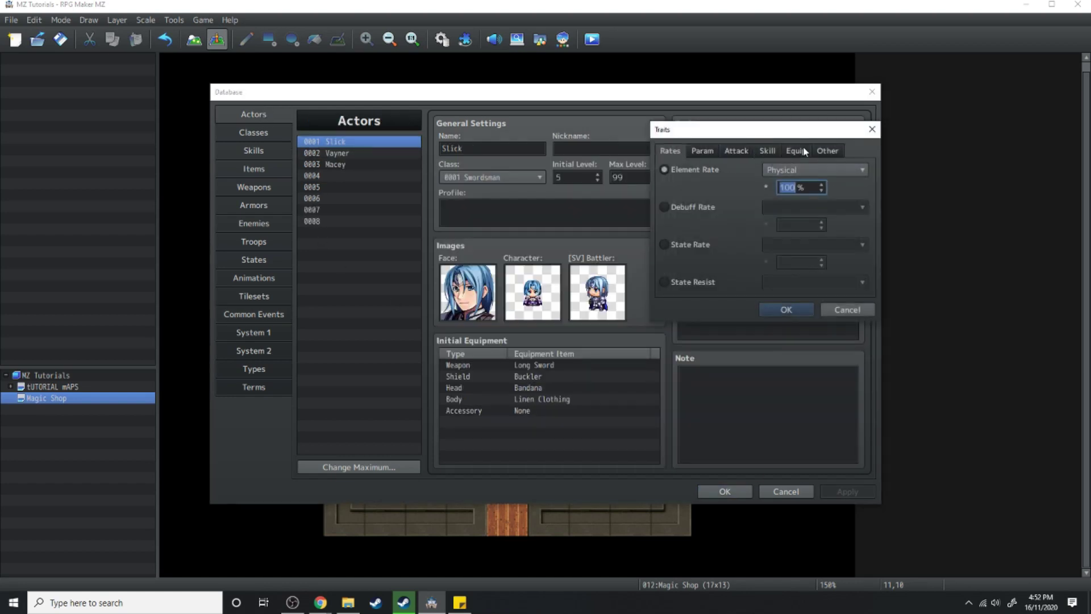
click(767, 150)
click(786, 309)
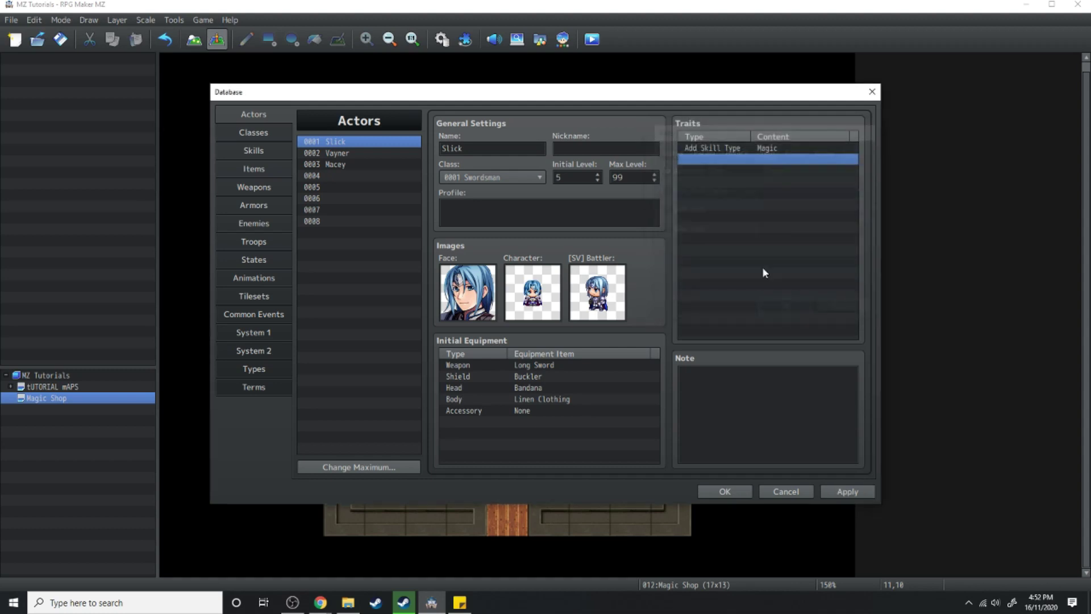
double_click(727, 165)
click(703, 169)
click(813, 169)
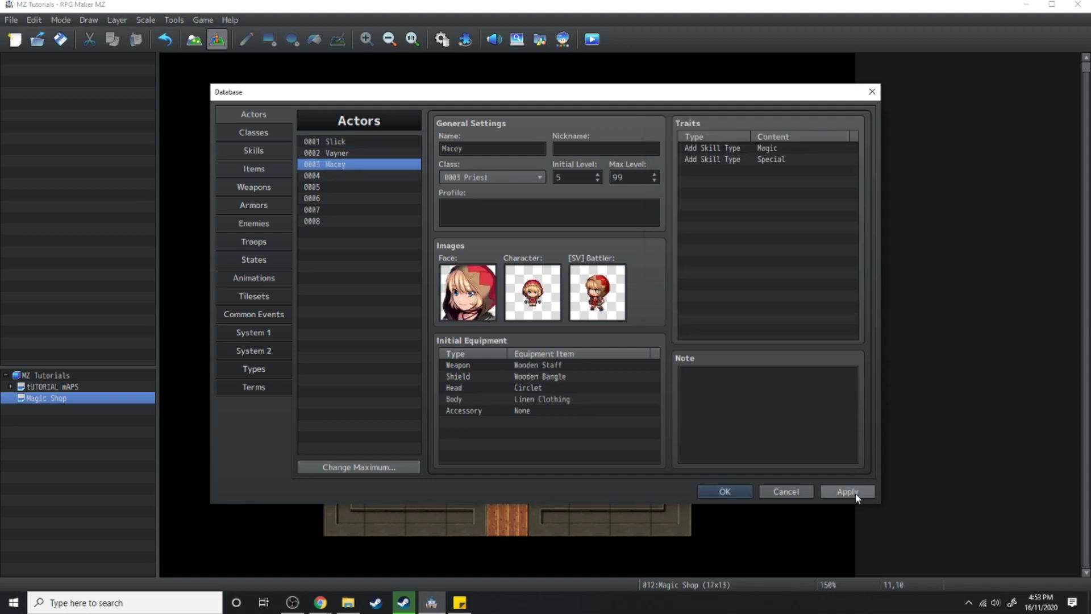
Close the Database and create a counter-tile event with the Actor3 witch sprite.
click(849, 492)
click(727, 491)
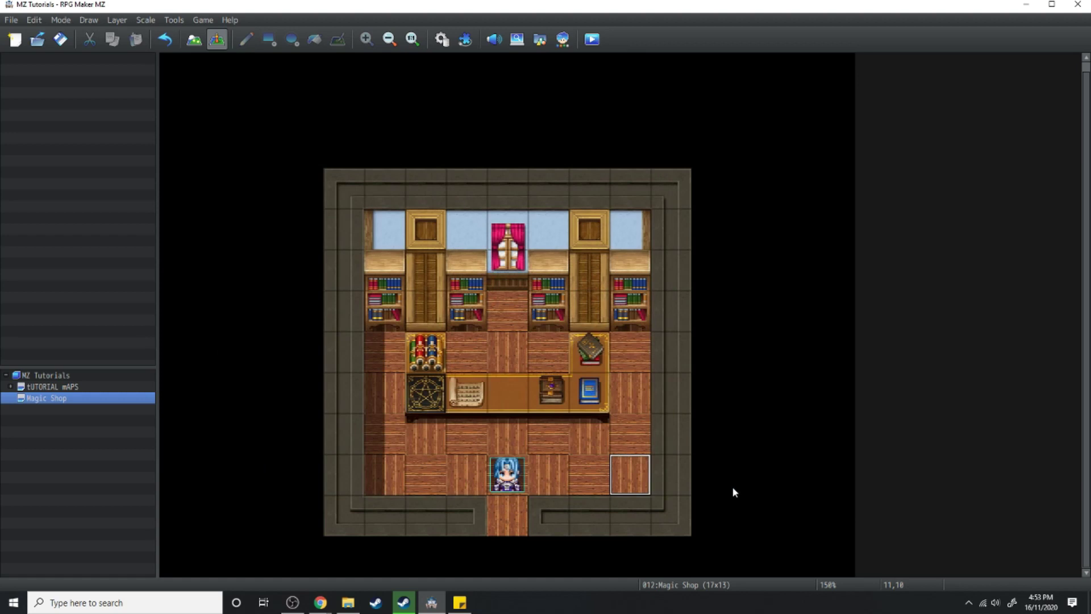
double_click(507, 372)
double_click(265, 349)
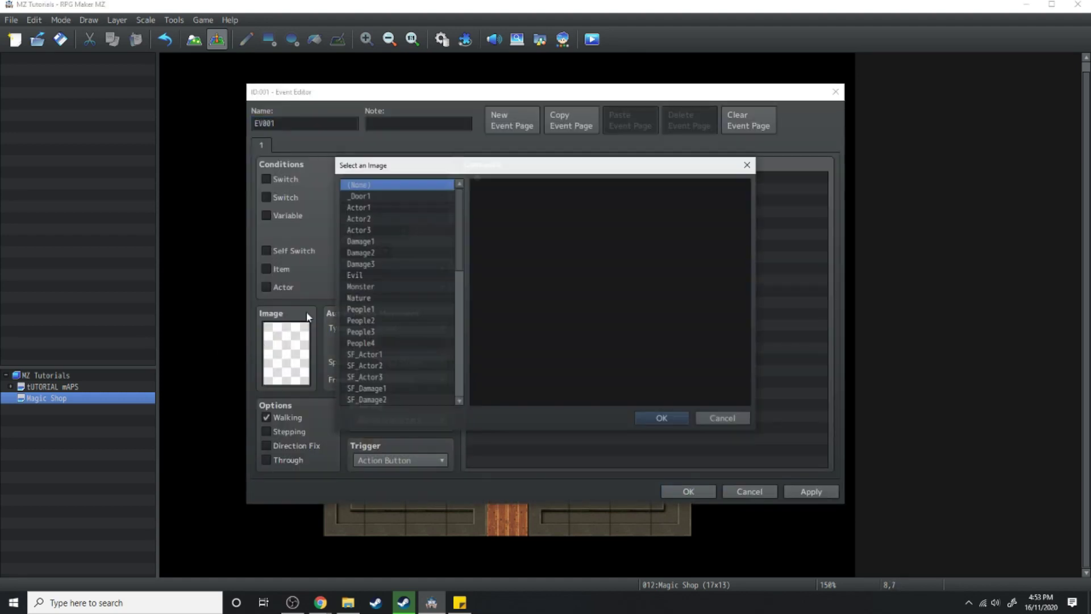
key(Down)
key(Down)
key(Down)
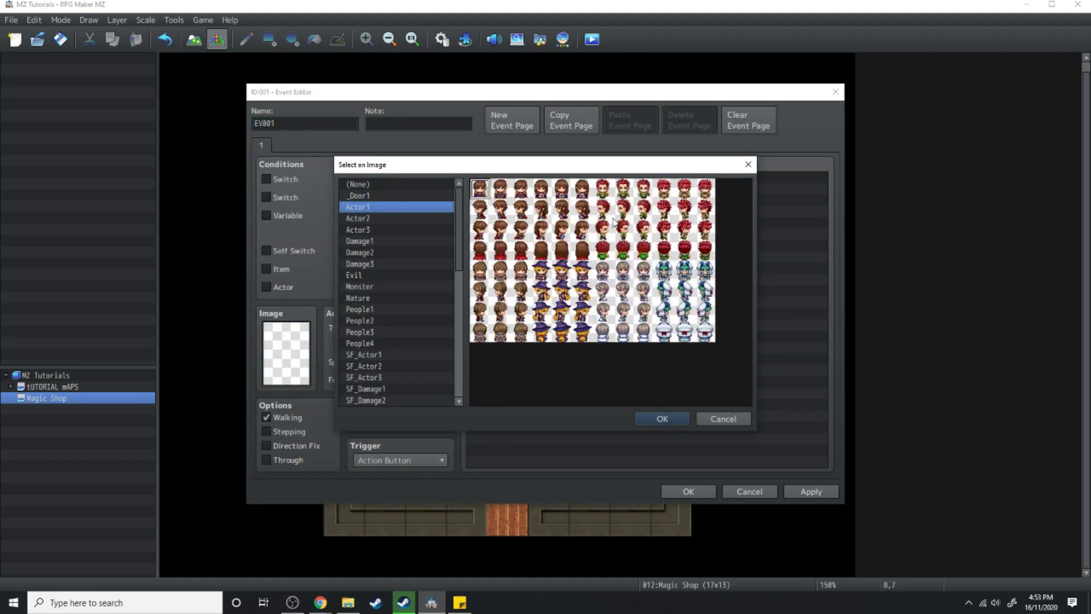
key(Down)
double_click(682, 189)
Give the event a Shop Processing command selling Fire Tome, and apply.
double_click(558, 195)
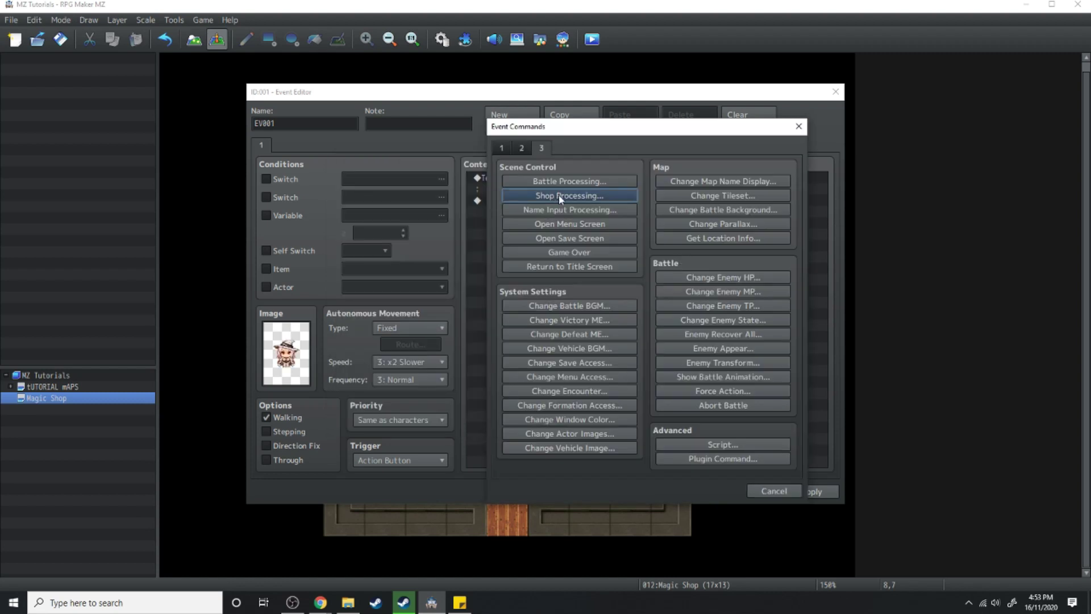
click(563, 195)
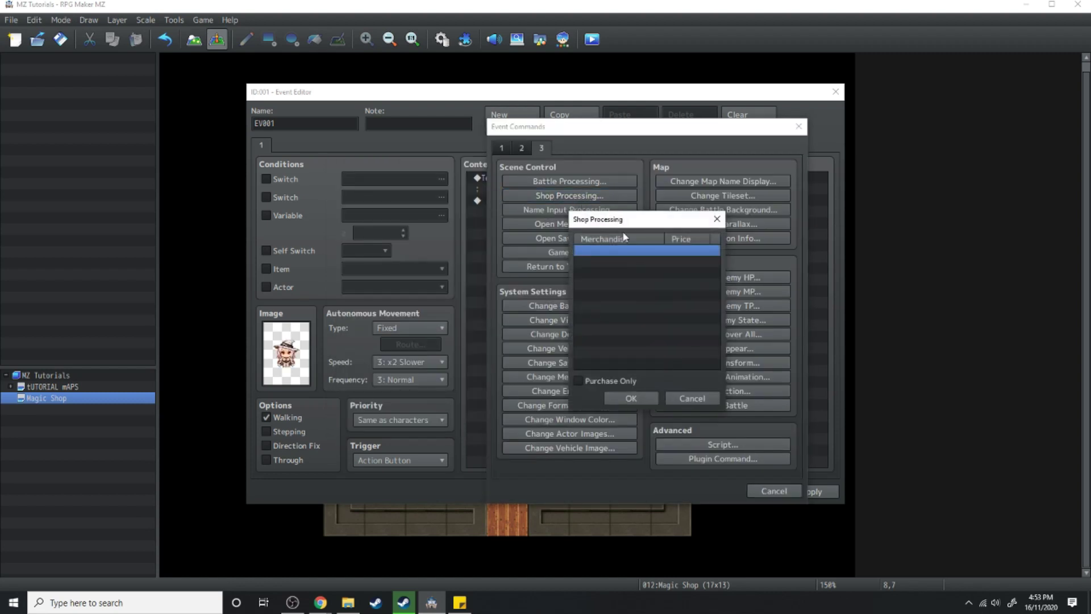
double_click(648, 251)
click(655, 261)
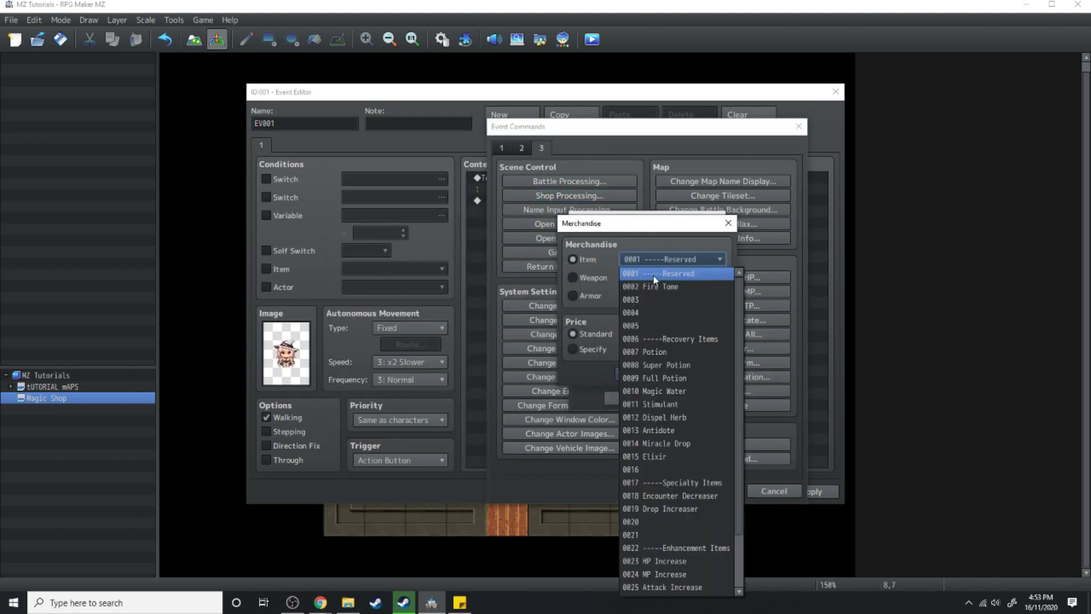
click(657, 284)
click(641, 373)
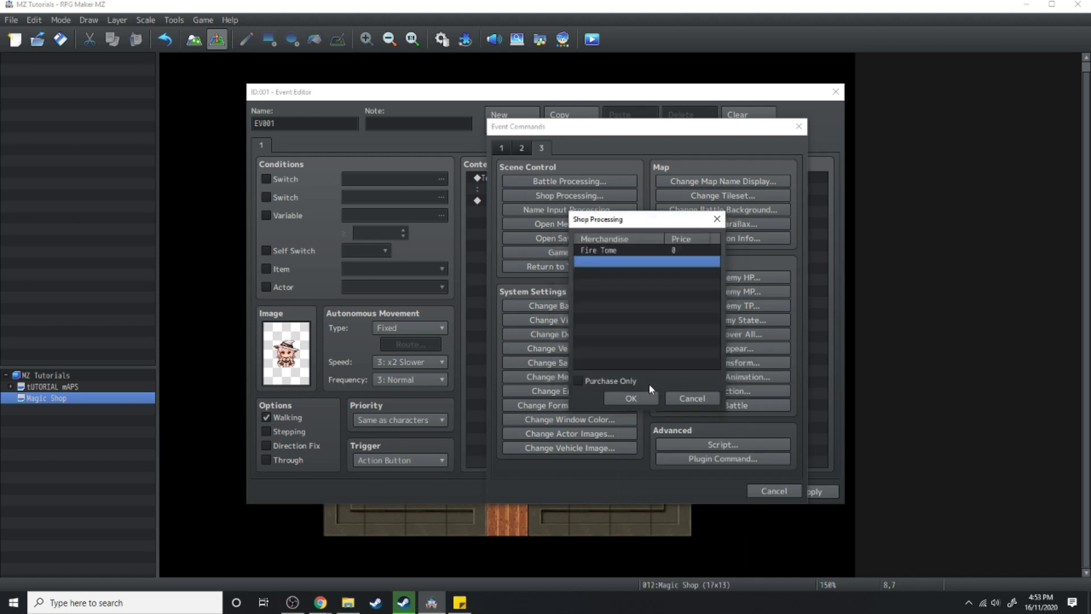
click(633, 399)
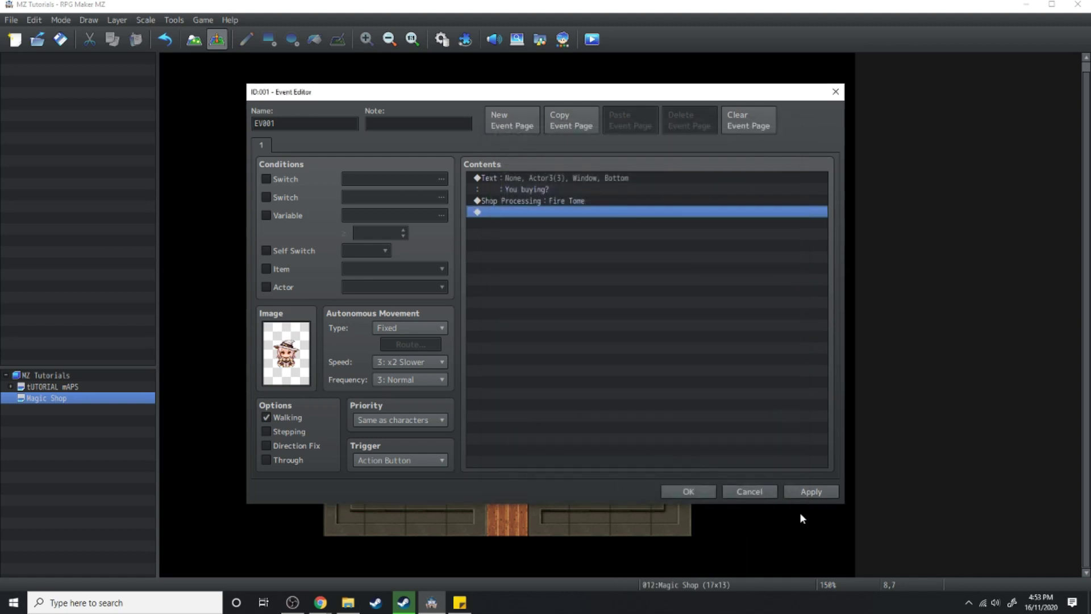
click(811, 491)
key(Escape)
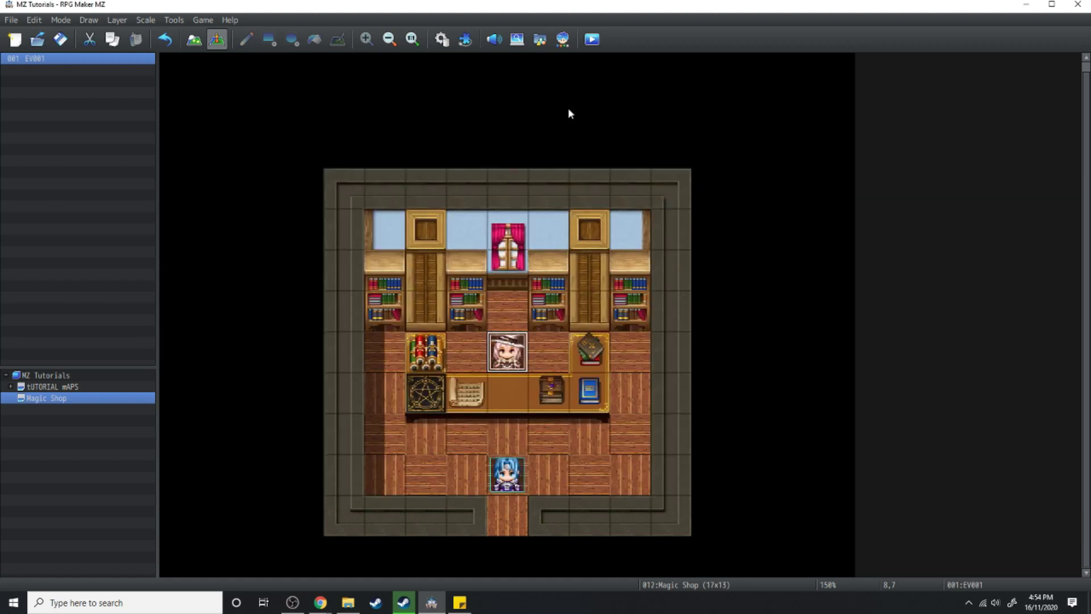
Start a playtest and check the Swordsman's skills in the game menu.
click(591, 40)
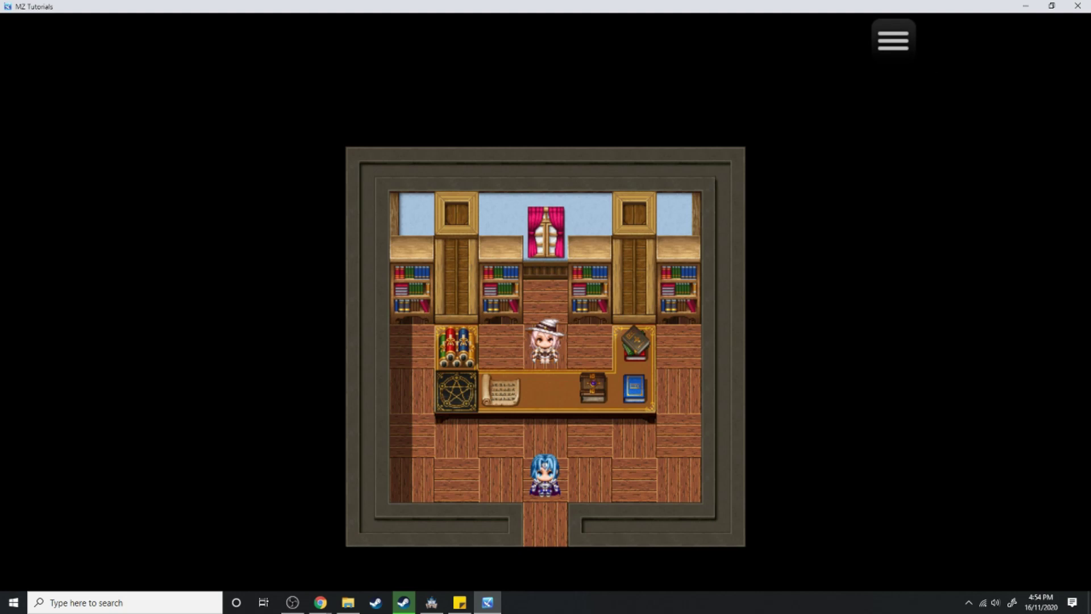
key(Escape)
key(Right)
key(Return)
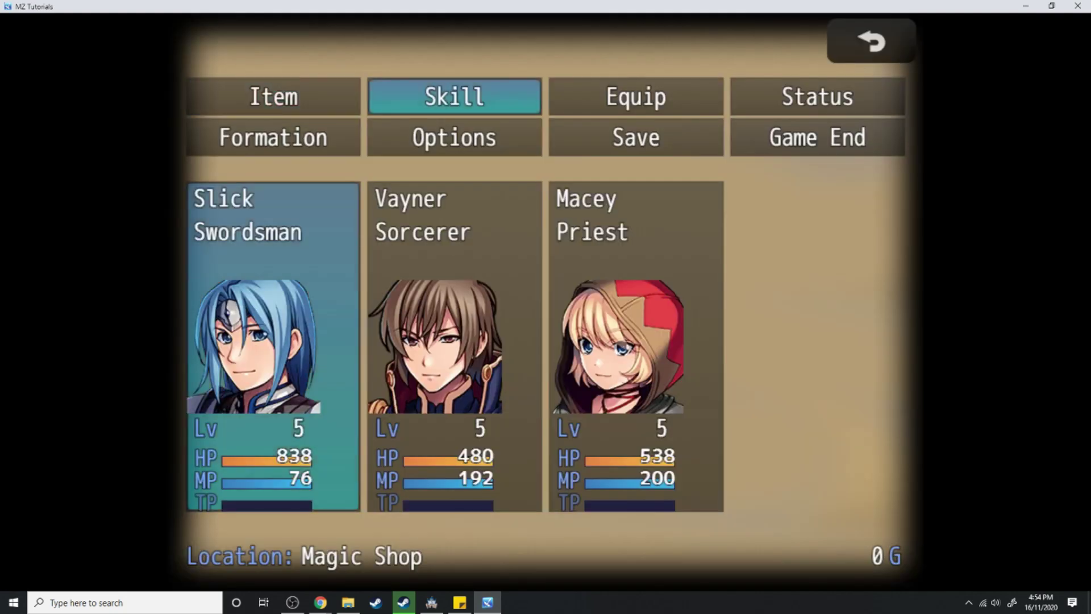
key(Return)
key(Down)
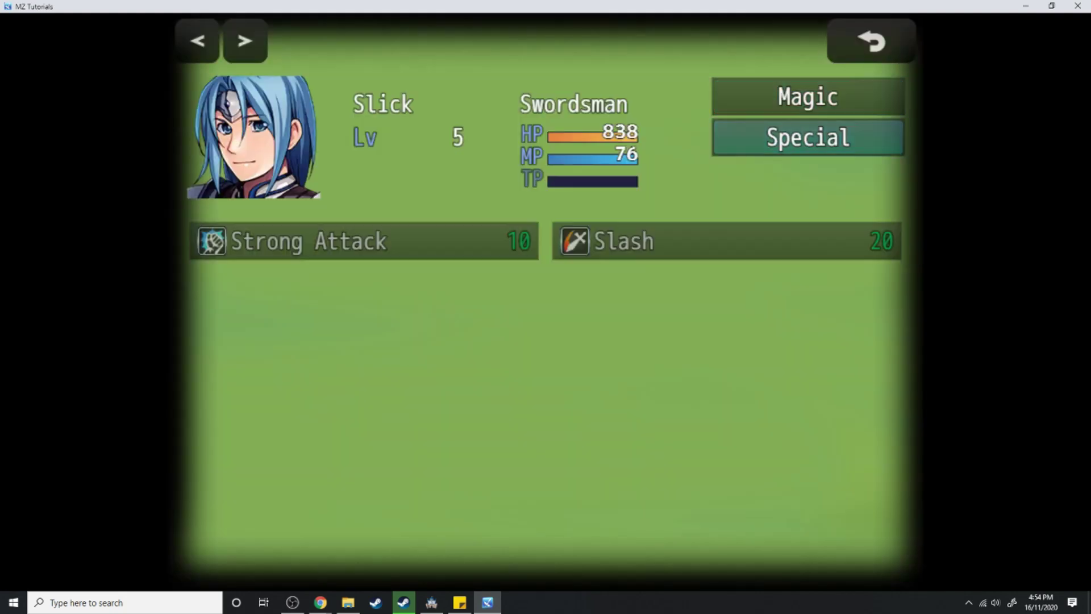
key(Escape)
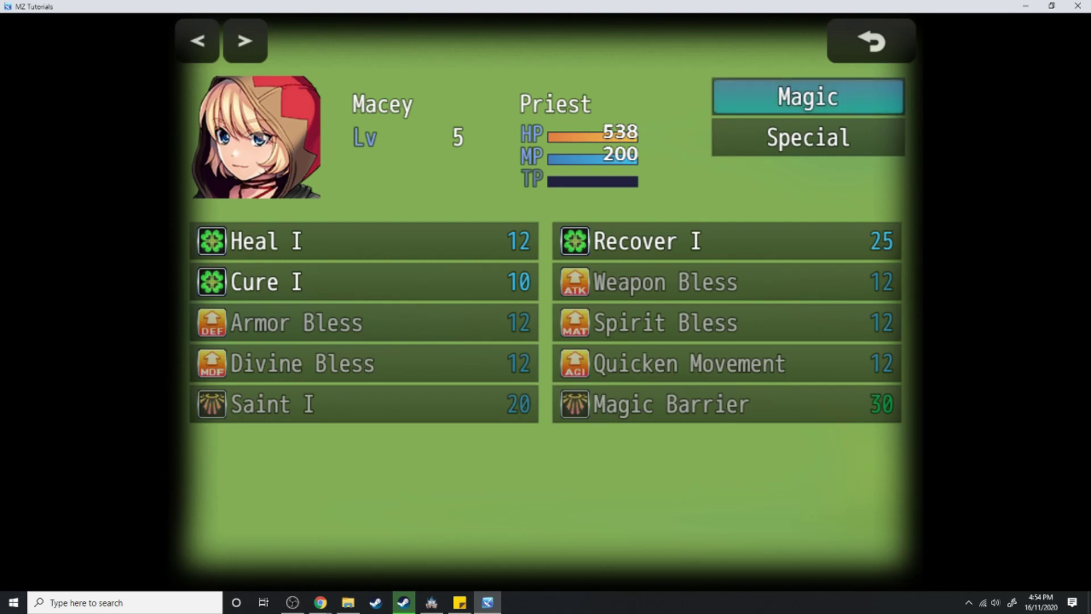
key(Escape)
key(Escape)
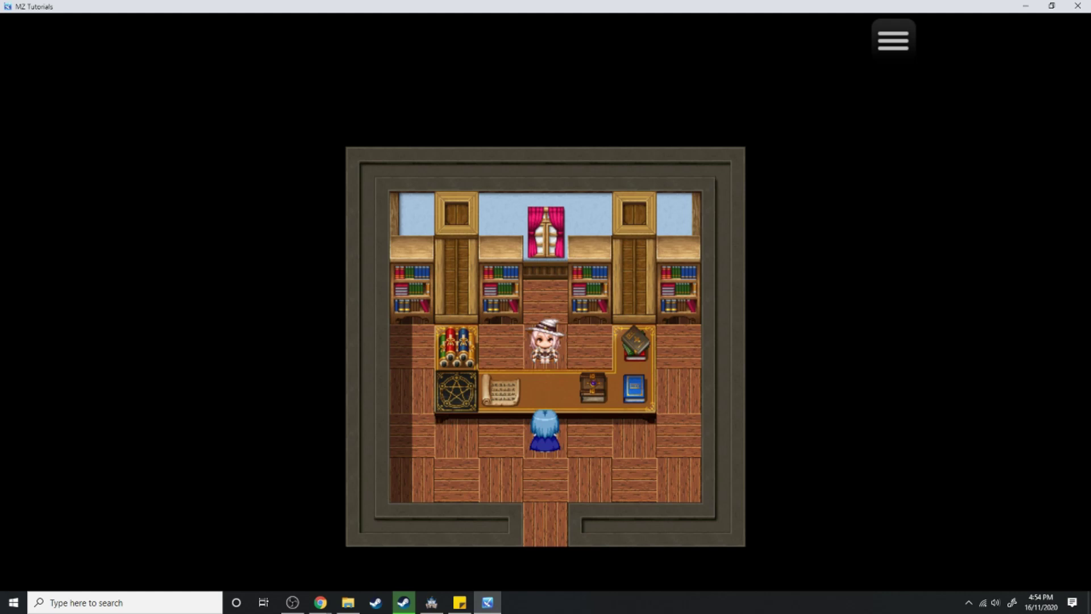
Buy 2 Fire Tomes from the witch shopkeeper and select the Fire Tome in Items.
key(Return)
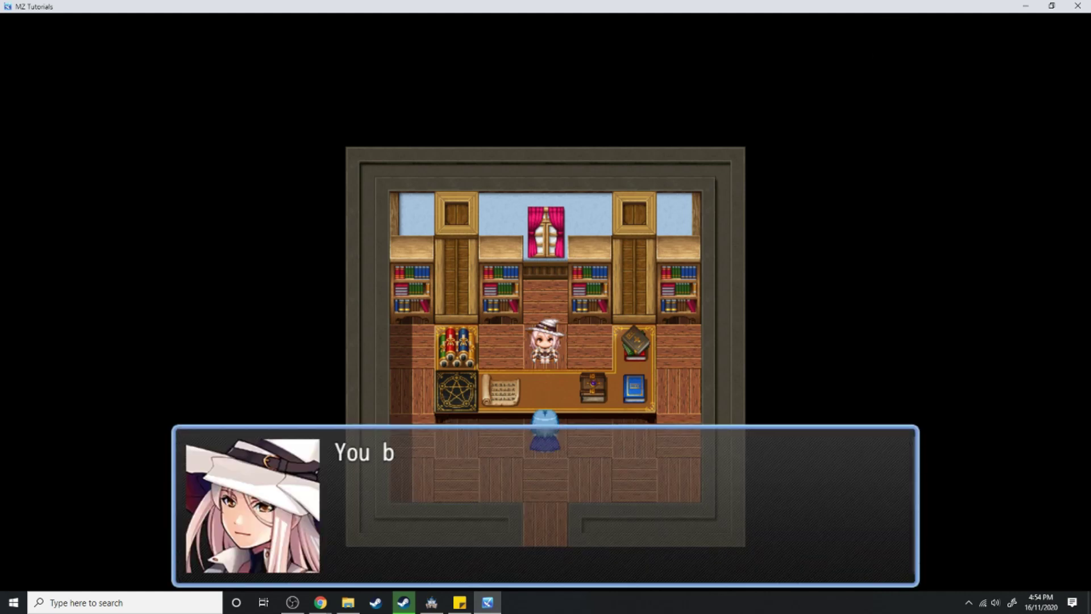
key(Return)
key(Return)
key(Return)
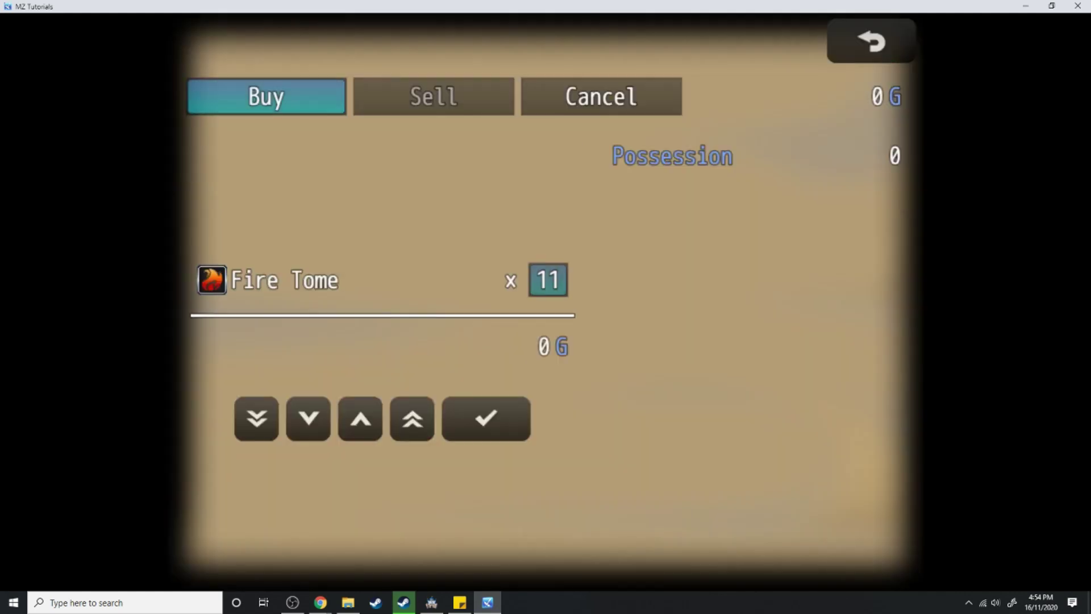
key(Return)
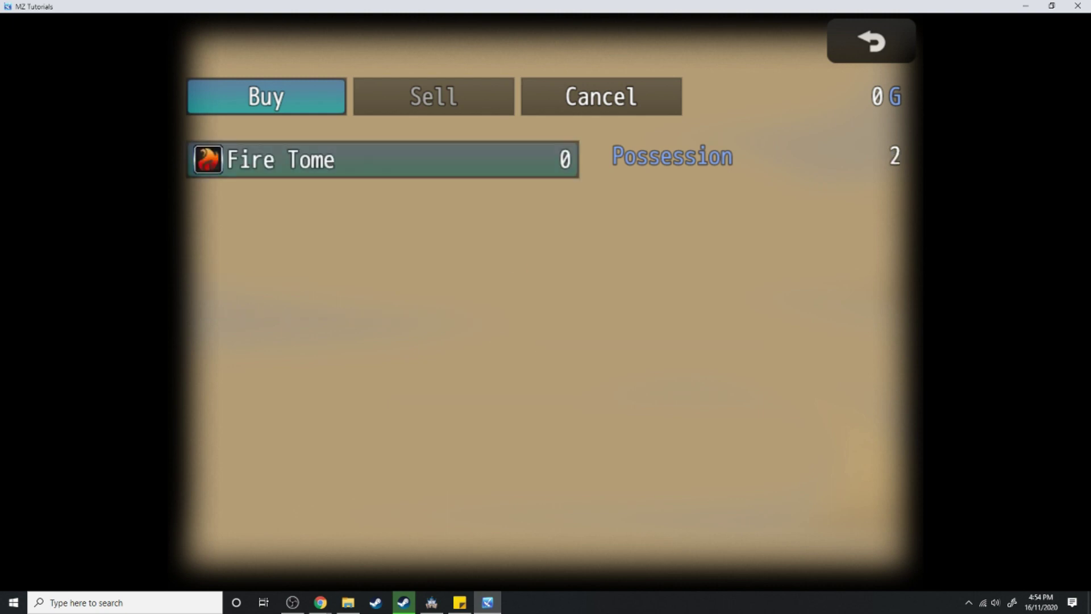
key(Escape)
key(Escape)
key(Escape)
key(Return)
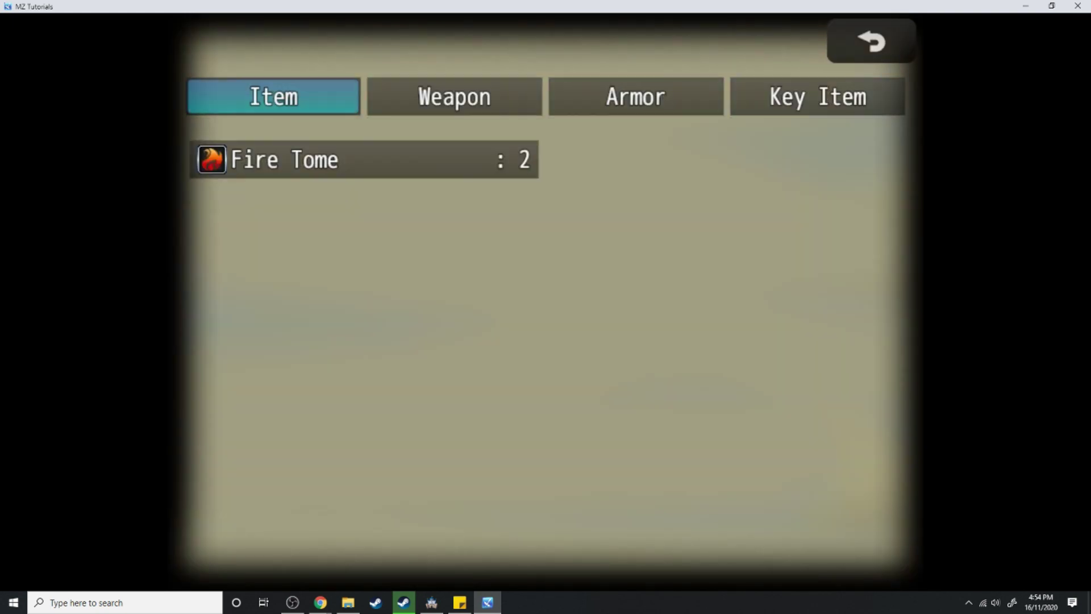
key(Return)
key(Return)
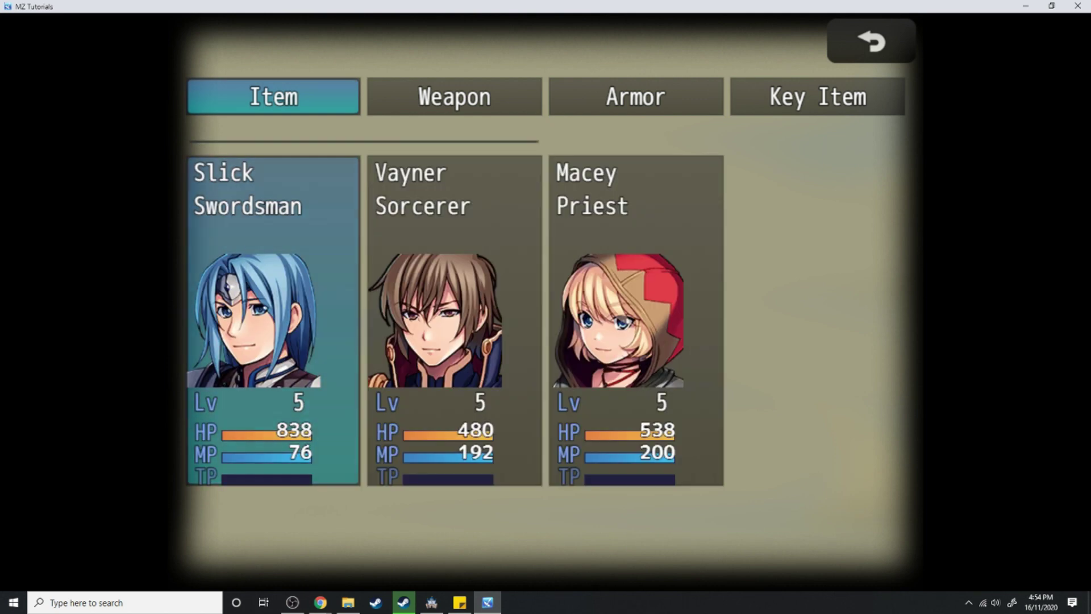
Use a Fire Tome on the Swordsman and dismiss the learned-Fire message.
key(Return)
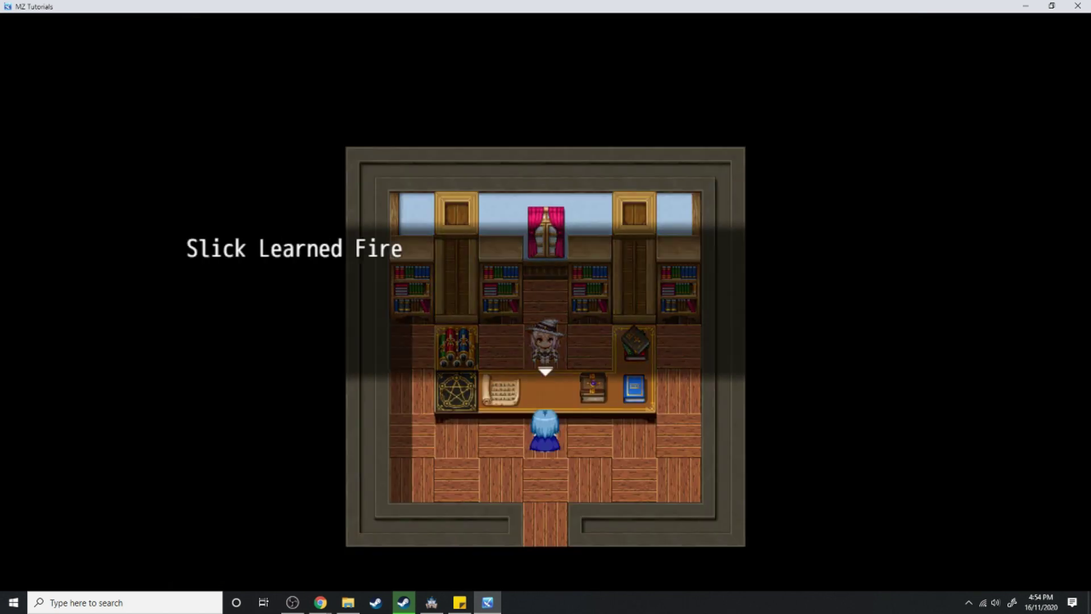
key(Return)
key(Escape)
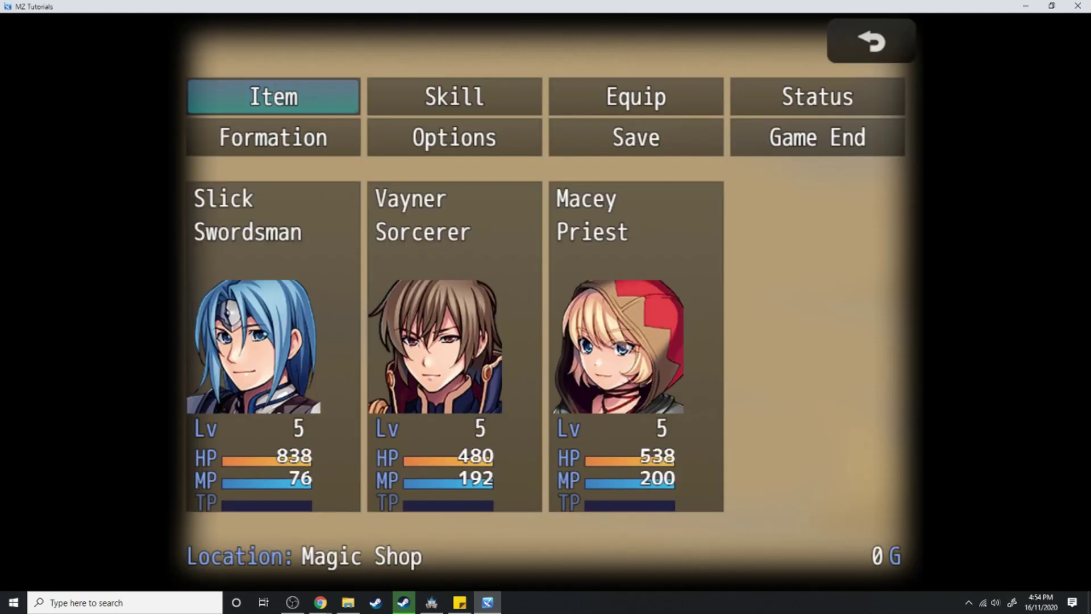
key(Right)
Check the Swordsman's skill screen to confirm he now has Fire I.
key(Return)
key(Left)
key(Left)
key(Return)
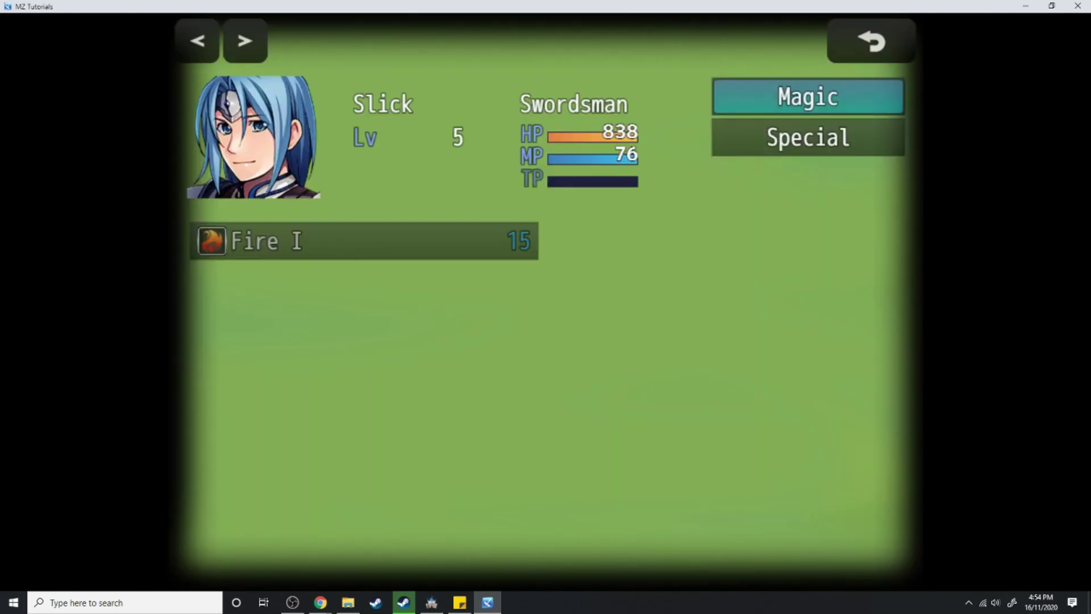
key(Down)
key(Up)
key(Escape)
View the Priest's skills, then use another Fire Tome on the Priest.
key(Return)
key(Right)
key(Right)
key(Return)
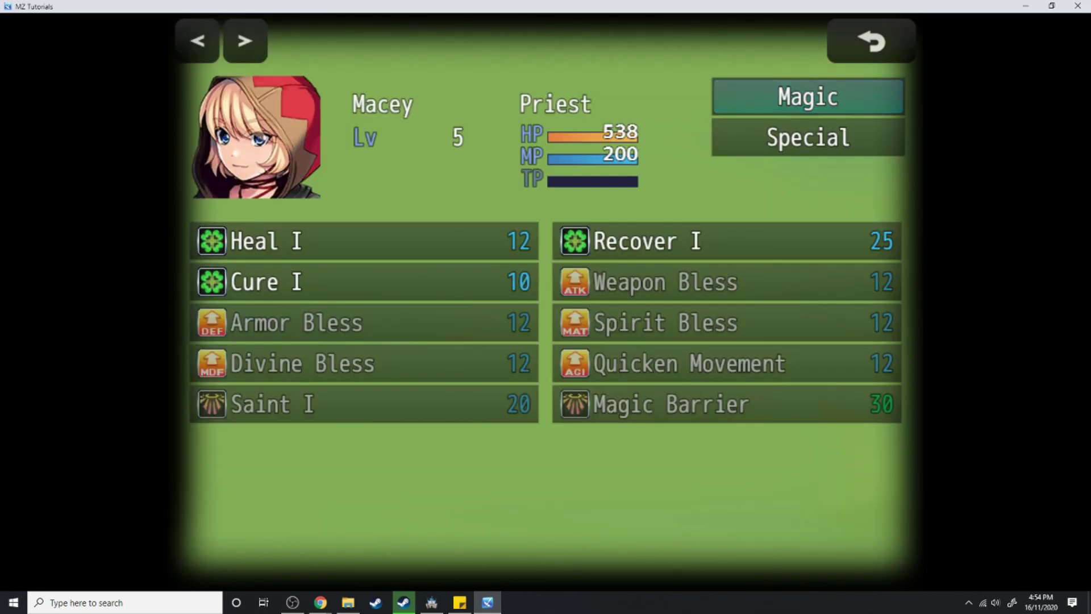
key(Escape)
key(Left)
key(Return)
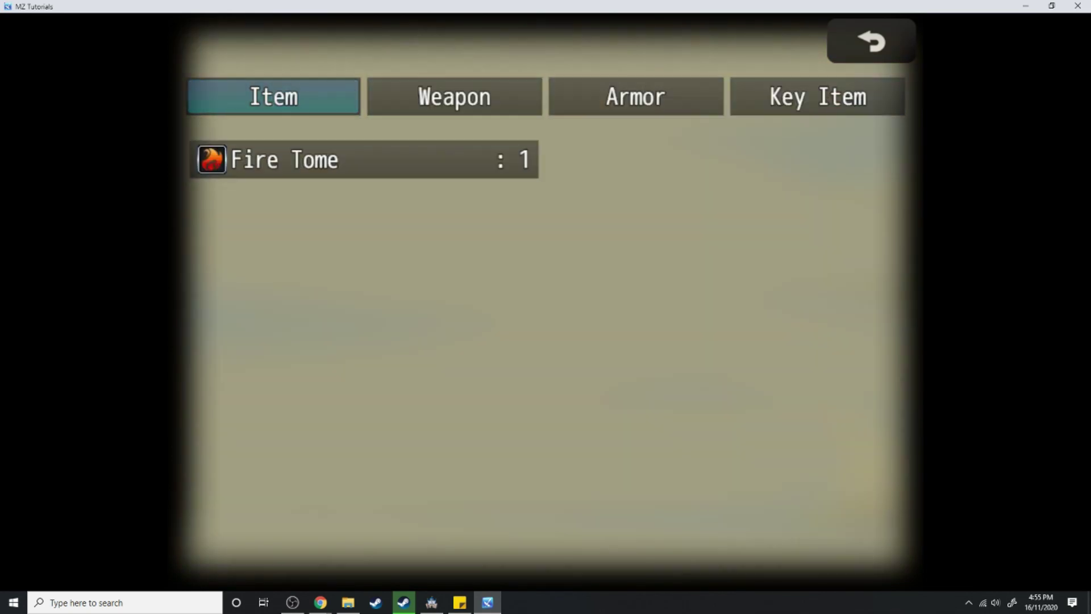
key(Return)
key(Return)
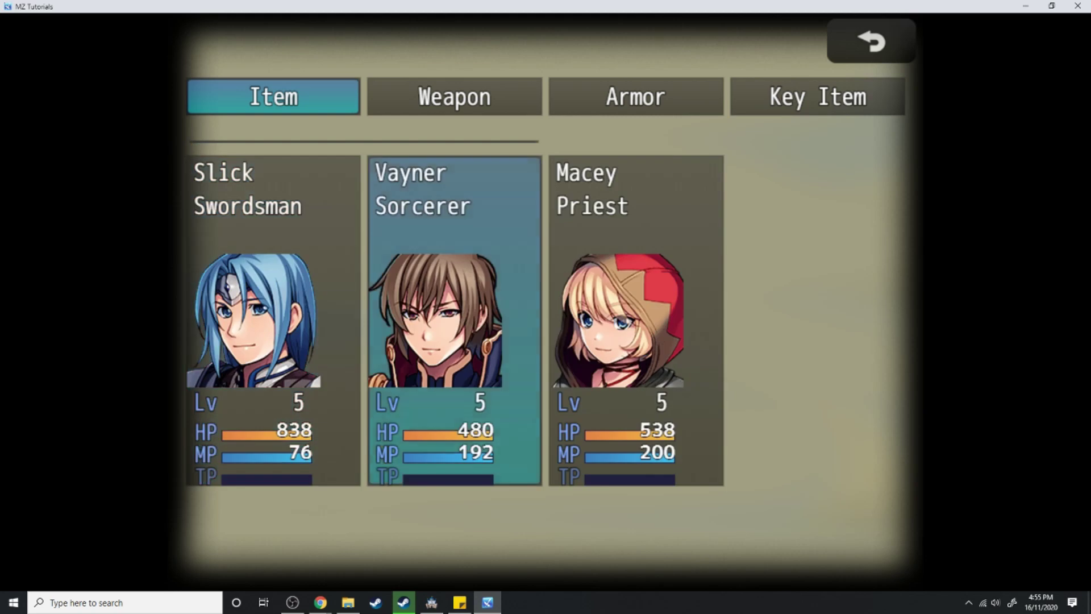
key(Right)
key(Return)
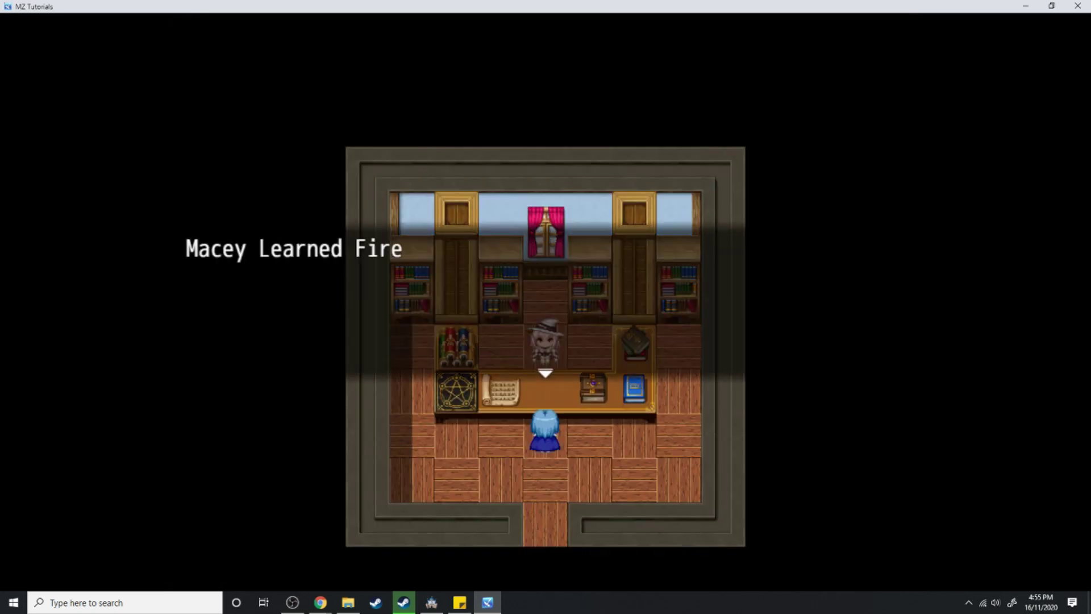
Confirm Fire I (15 MP) is in the Priest's Magic list, then close the menu to the shop map.
key(Return)
key(Escape)
key(Right)
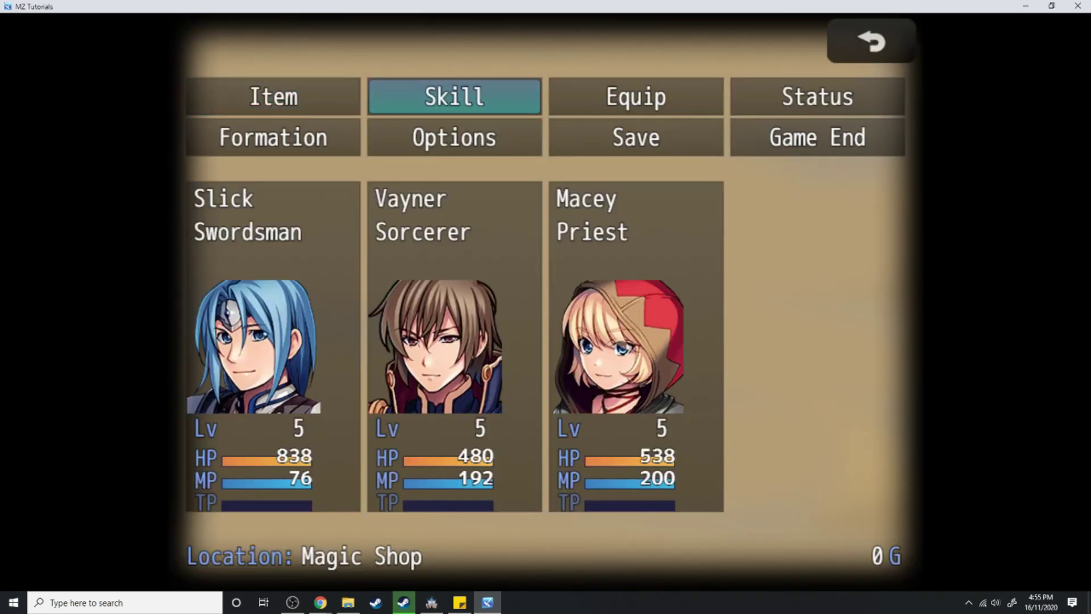
key(Return)
key(Right)
key(Right)
key(Return)
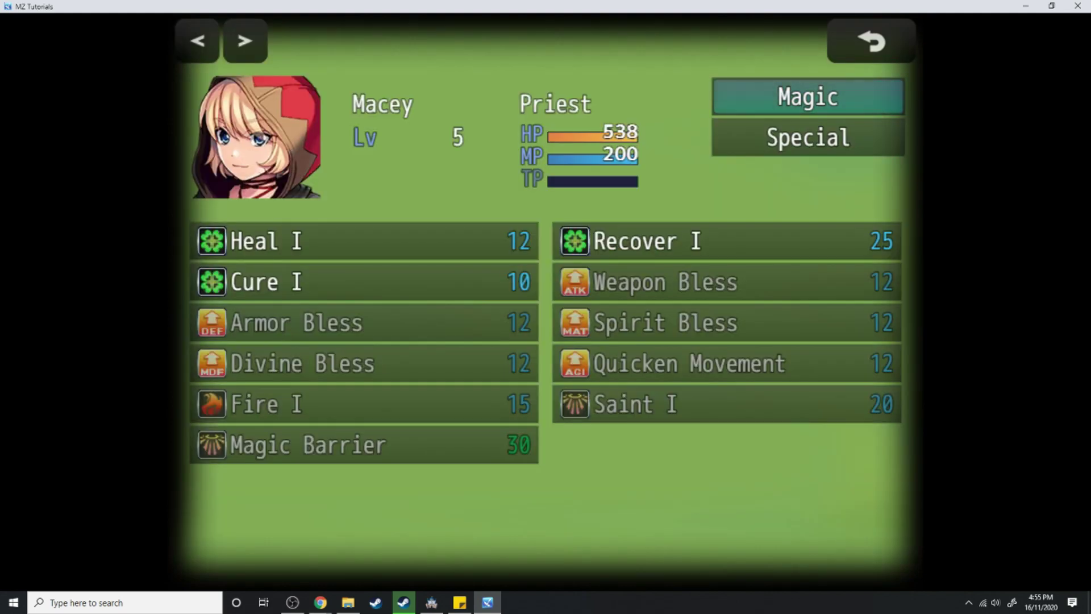
key(Return)
key(Down)
key(Down)
key(Down)
key(Down)
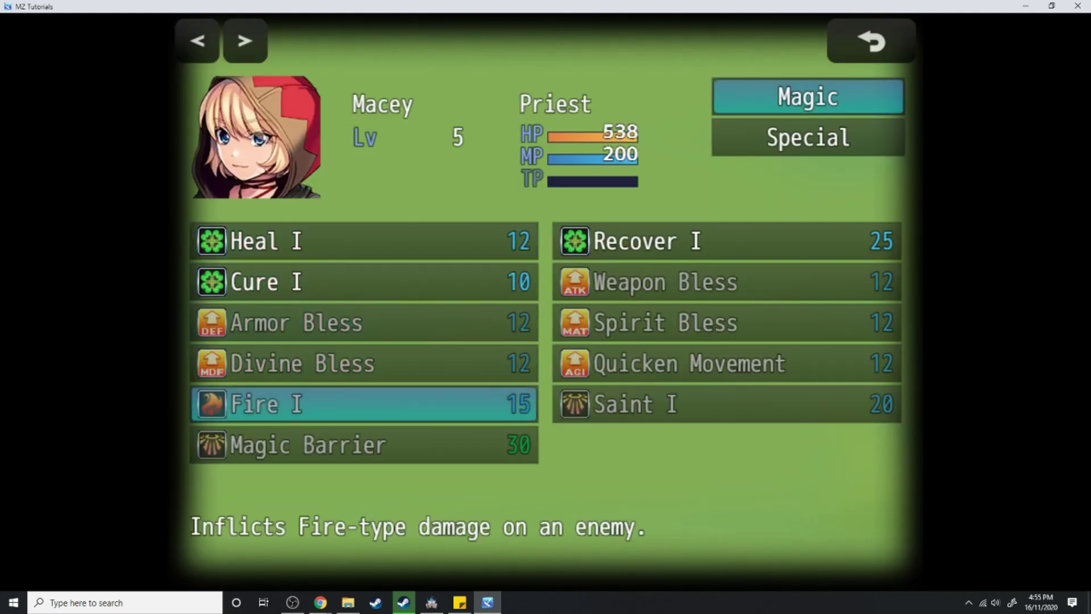
key(Escape)
key(Escape)
key(Escape)
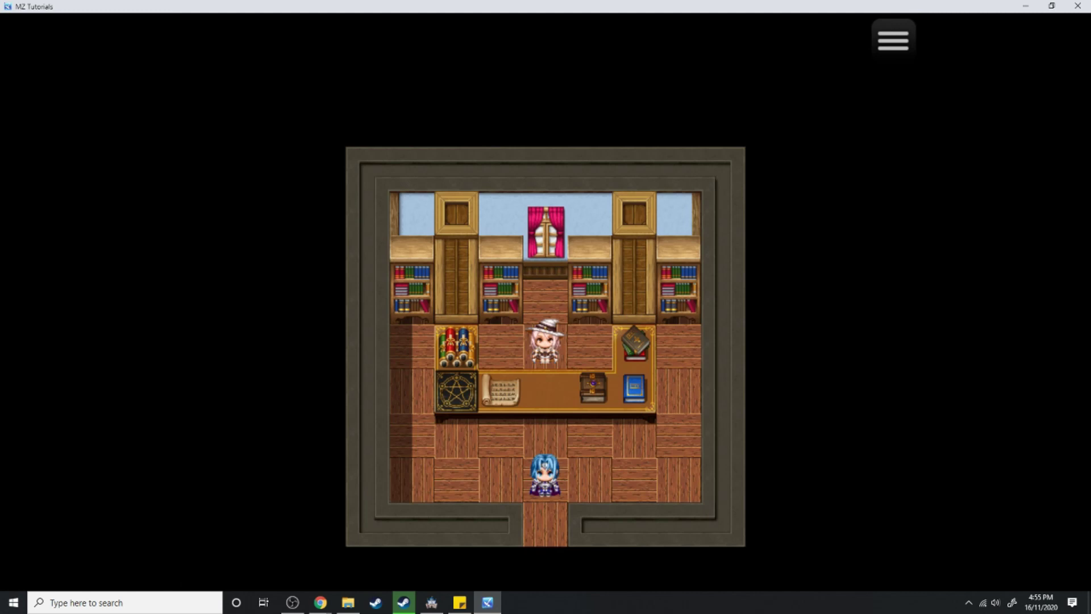